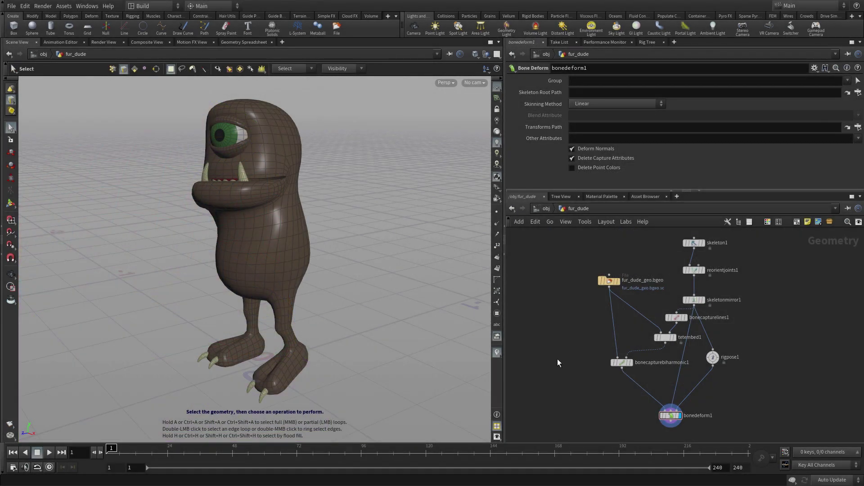
Add a Split node and connect the output of the fur_dude_geo.bgeo file node to its input.
{"action": "key", "text": "Tab"}
{"action": "type", "text": "split"}
{"action": "key", "text": "Return"}
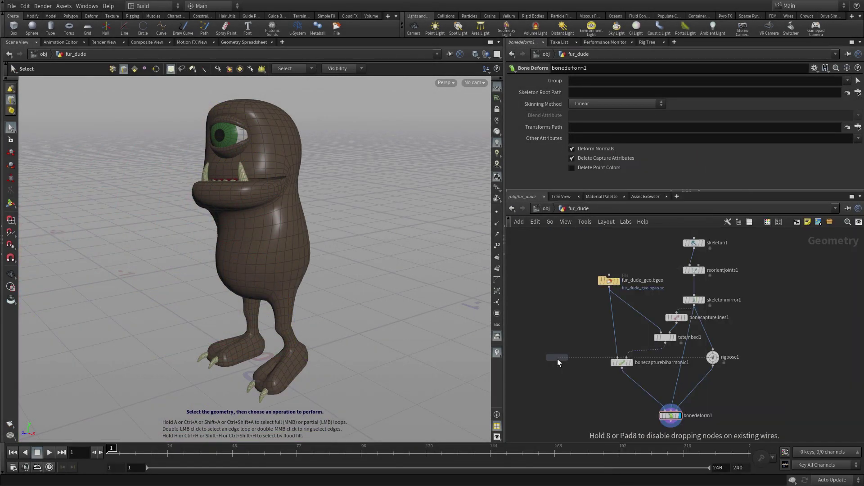
{"action": "left_click", "coordinate": [581, 322]}
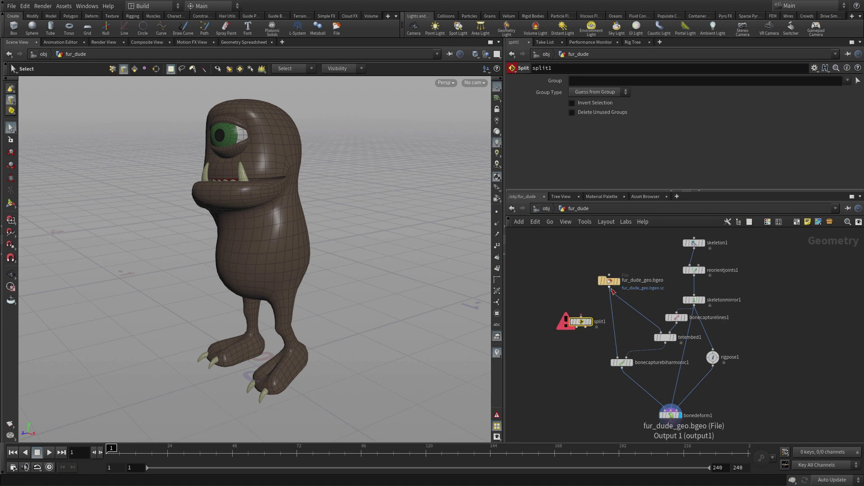
{"action": "left_click", "coordinate": [609, 286]}
{"action": "left_click", "coordinate": [582, 316]}
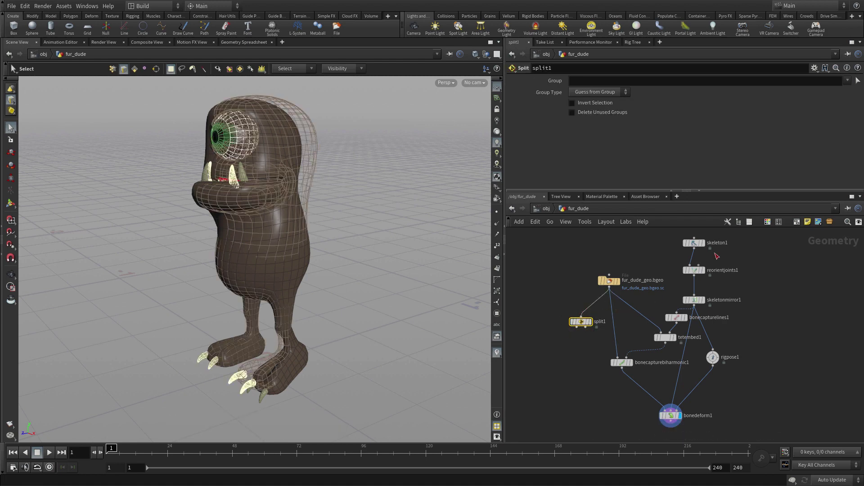
Set the Split node's group to fur_dude_body and fur_dude_tongue.
{"action": "left_click", "coordinate": [846, 81]}
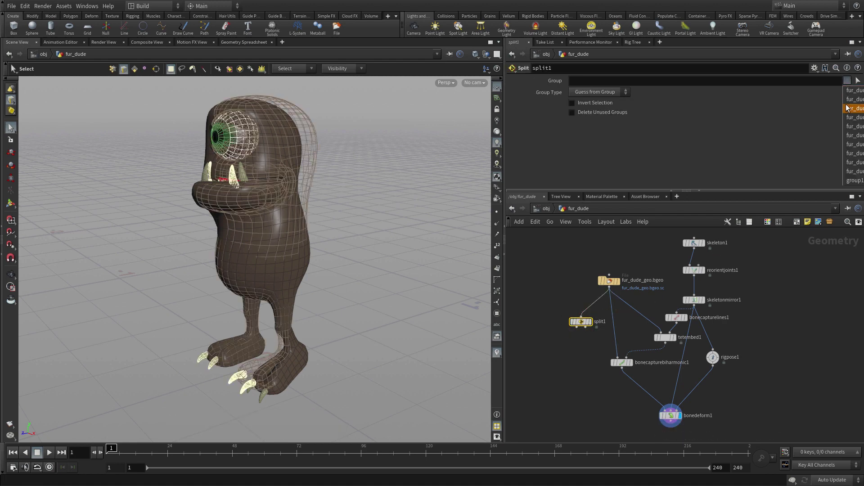
{"action": "left_click", "coordinate": [848, 91]}
{"action": "left_click", "coordinate": [849, 81]}
{"action": "left_click", "coordinate": [854, 163]}
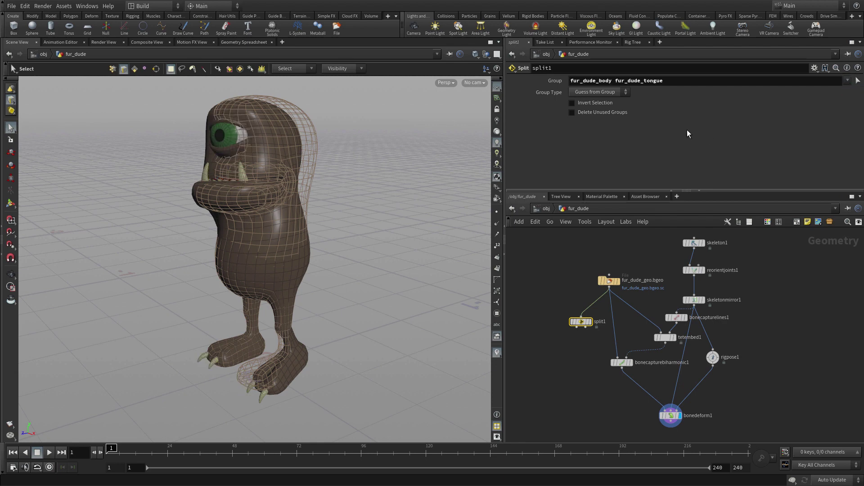
Feed the Split node's first output into bonecapturebiharmonic1 and tetembed1, and place the node below the file node.
{"action": "left_click", "coordinate": [577, 327]}
{"action": "left_click", "coordinate": [616, 358]}
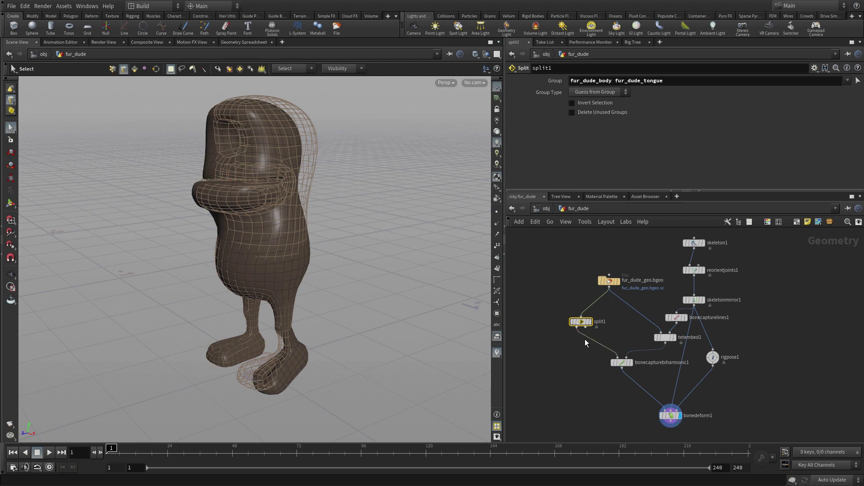
{"action": "left_click", "coordinate": [585, 327]}
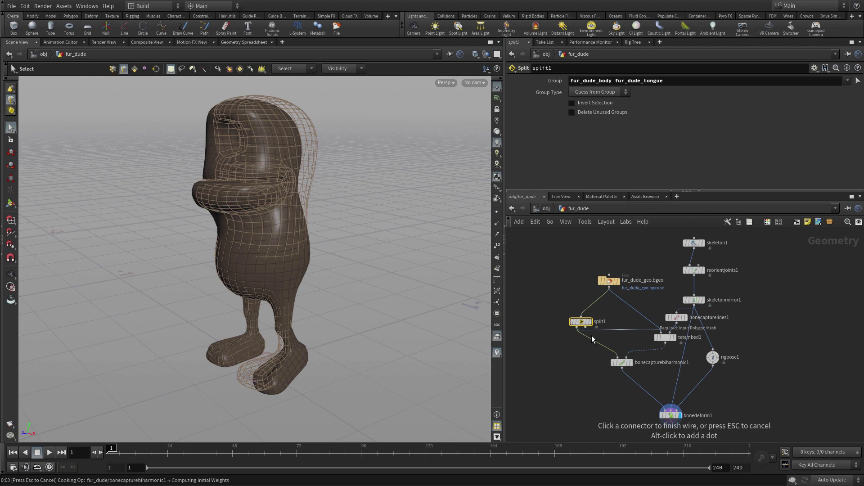
{"action": "left_click_drag", "start_coordinate": [582, 321], "coordinate": [616, 313]}
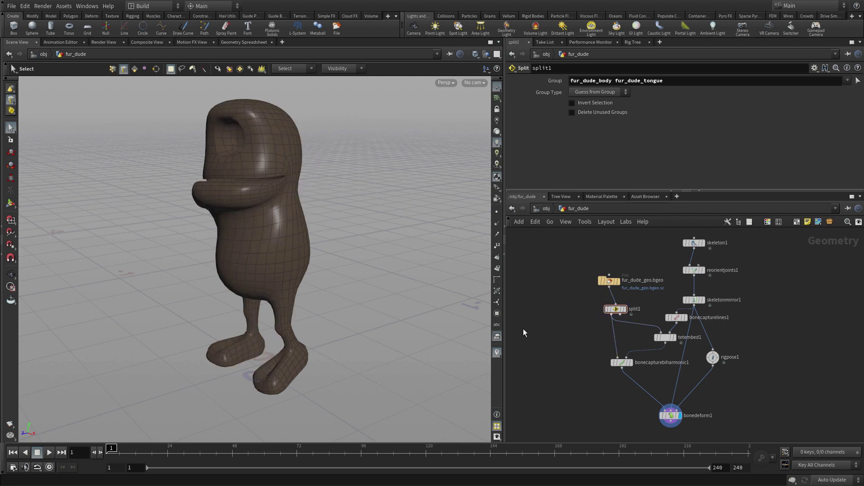
{"action": "key", "text": "Escape"}
{"action": "left_click_drag", "start_coordinate": [324, 180], "coordinate": [327, 211]}
{"action": "left_click_drag", "start_coordinate": [389, 221], "coordinate": [338, 195], "text": "alt"}
{"action": "middle_click_drag", "start_coordinate": [315, 193], "coordinate": [337, 221], "text": "alt"}
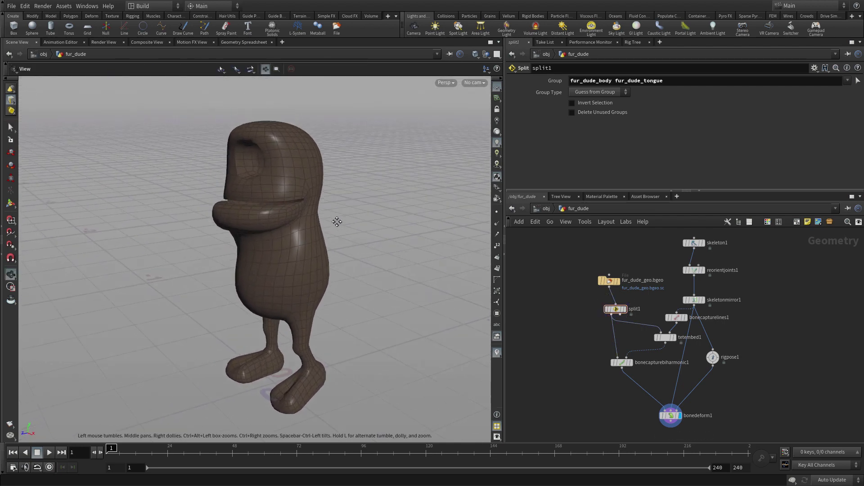
{"action": "key", "text": "s"}
{"action": "middle_click_drag", "start_coordinate": [351, 273], "coordinate": [338, 249]}
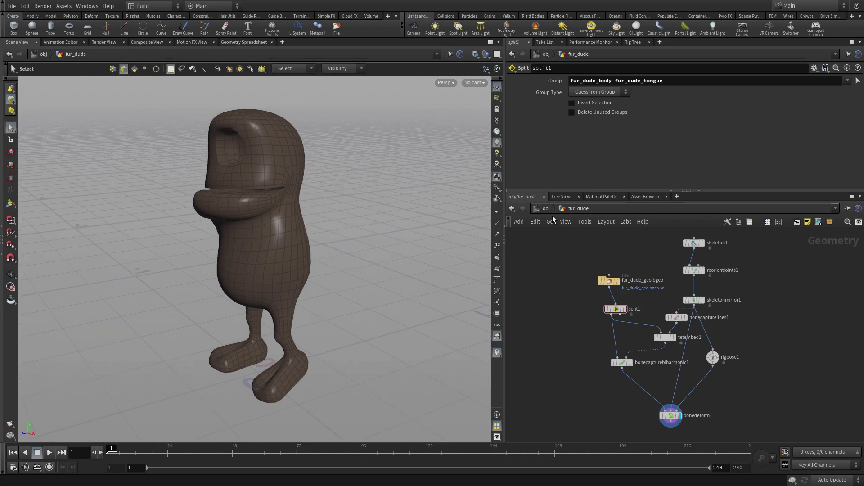
Align the fur_dude_geo.bgeo file node directly above split1 in the network.
{"action": "right_click_drag", "start_coordinate": [563, 292], "coordinate": [571, 285], "text": "alt"}
{"action": "middle_click_drag", "start_coordinate": [598, 289], "coordinate": [563, 274], "text": "alt"}
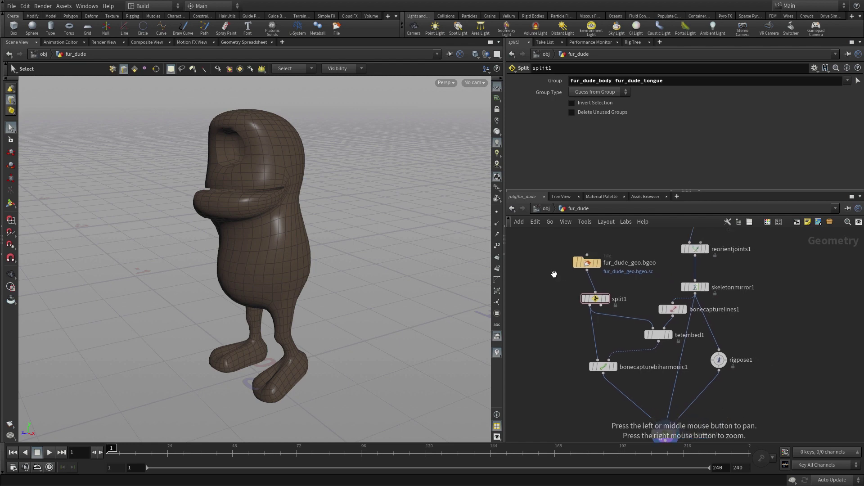
{"action": "left_click_drag", "start_coordinate": [590, 263], "coordinate": [598, 260]}
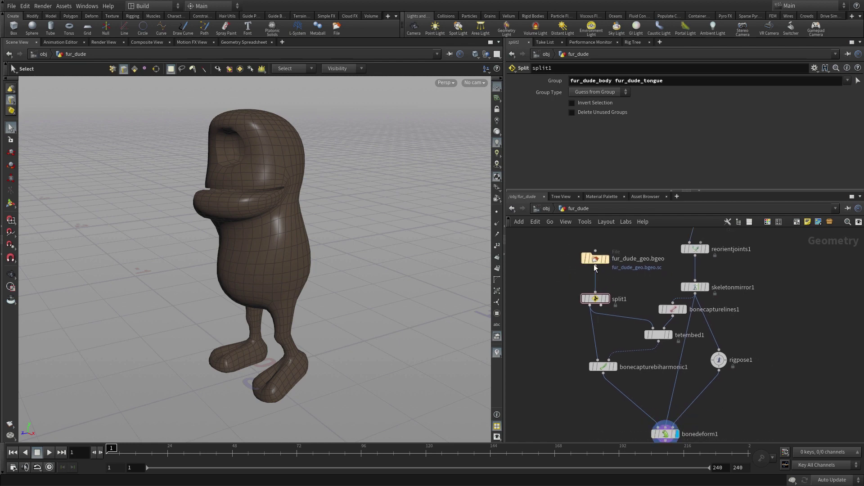
Insert a Visibility node between bonecapturebiharmonic1 and bonedeform1 and have it hide the fur_dude_tongue group.
{"action": "middle_click_drag", "start_coordinate": [575, 400], "coordinate": [570, 326]}
{"action": "scroll", "coordinate": [571, 325], "scroll_direction": "up", "scroll_amount": 1}
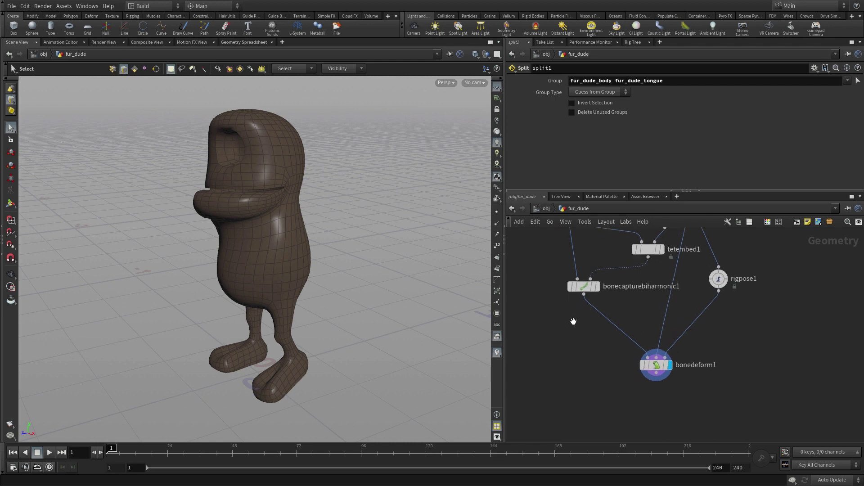
{"action": "key", "text": "Tab"}
{"action": "key", "text": "Escape"}
{"action": "left_click", "coordinate": [595, 312]}
{"action": "left_click", "coordinate": [597, 317]}
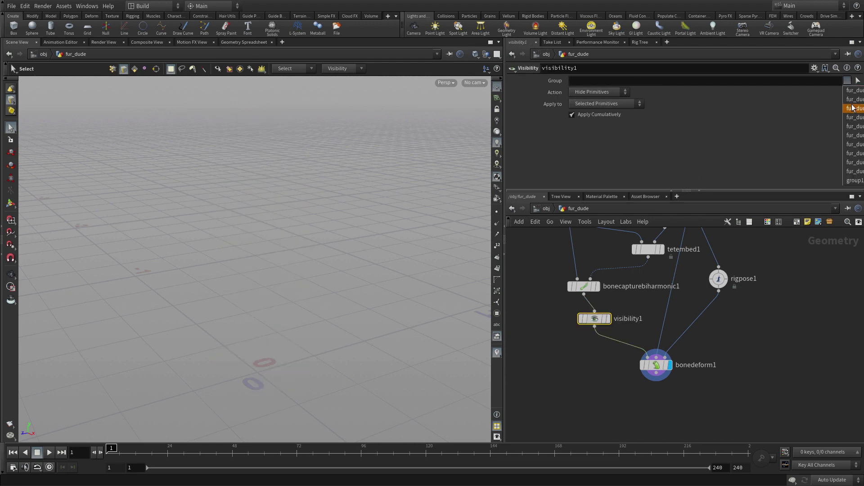
{"action": "left_click", "coordinate": [857, 155]}
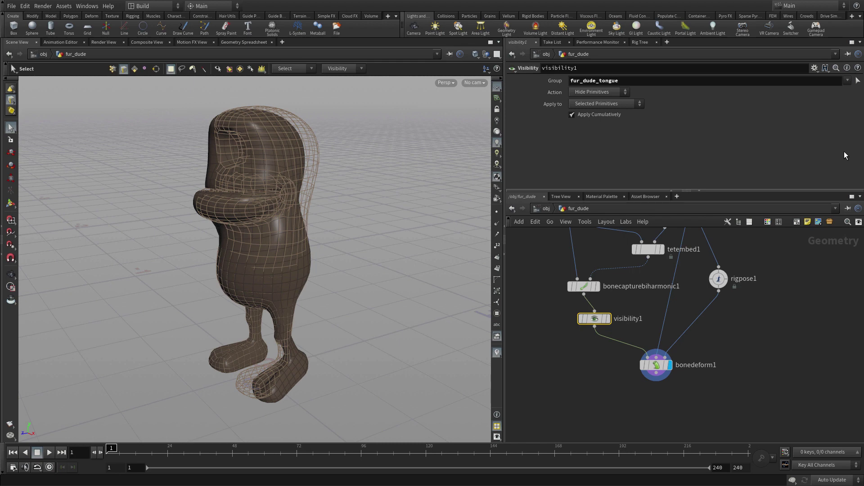
Clear all transformations from the rigpose1 node to reset the character's pose.
{"action": "left_click", "coordinate": [530, 273]}
{"action": "key", "text": "Escape"}
{"action": "left_click_drag", "start_coordinate": [371, 228], "coordinate": [351, 214]}
{"action": "key", "text": "s"}
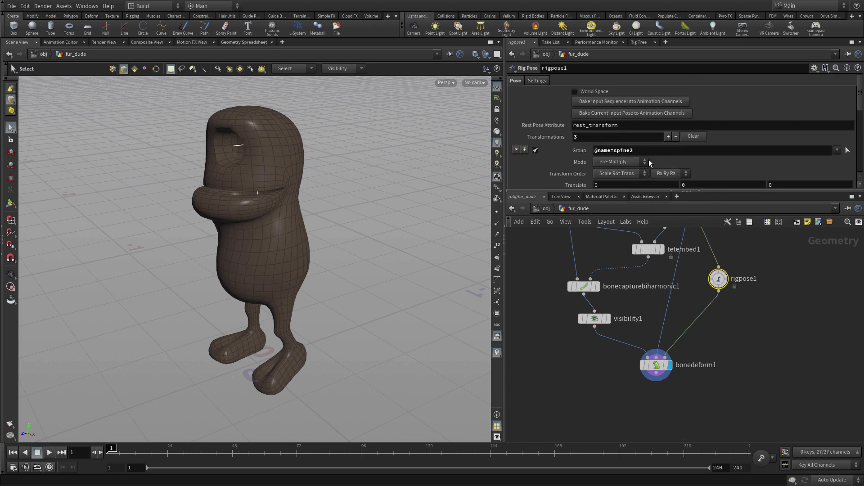
{"action": "left_click", "coordinate": [694, 136]}
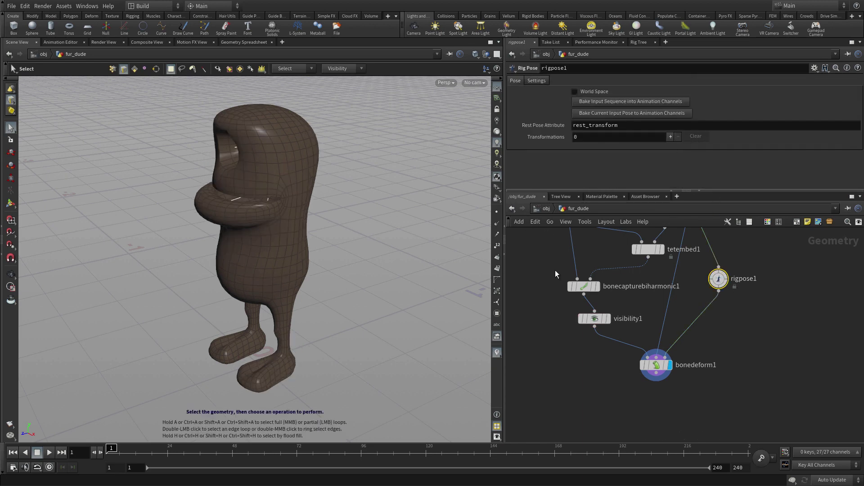
Activate posing for rigpose1, pick the jaw joint and rotate it open about 30 degrees around Y.
{"action": "left_click_drag", "start_coordinate": [292, 315], "coordinate": [327, 296], "text": "alt"}
{"action": "middle_click_drag", "start_coordinate": [591, 386], "coordinate": [569, 374]}
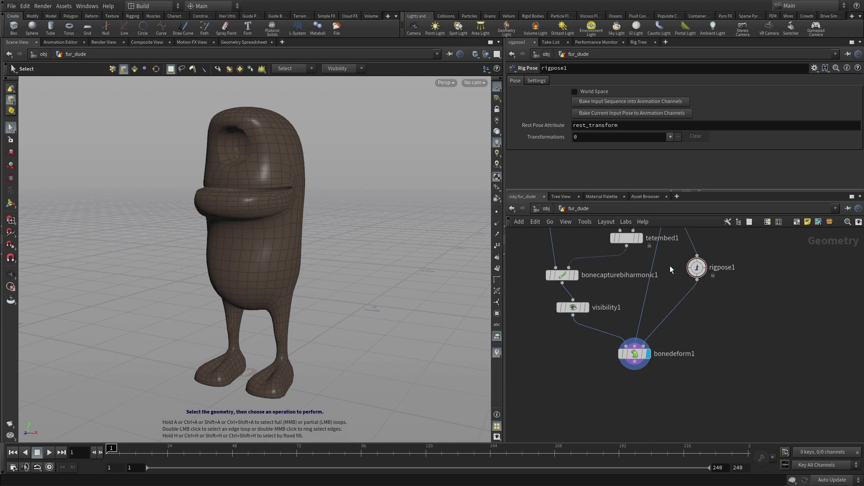
{"action": "left_click", "coordinate": [697, 268]}
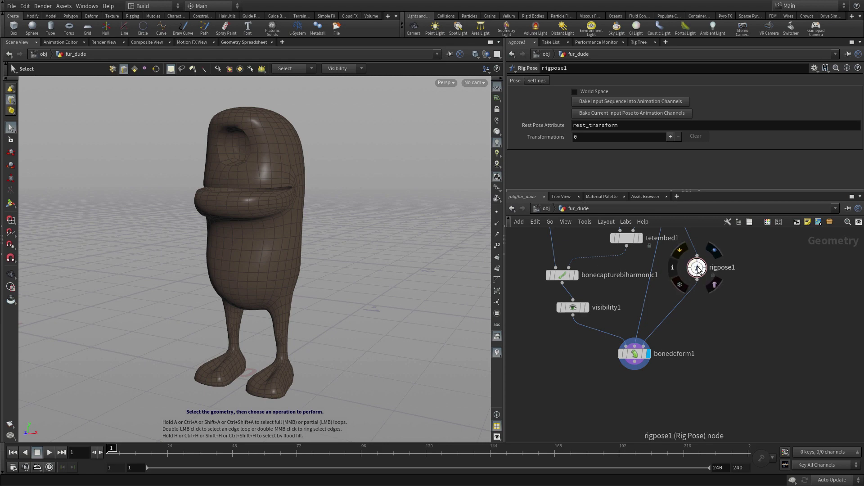
{"action": "left_click", "coordinate": [11, 203]}
{"action": "mouse_move", "coordinate": [158, 197]}
{"action": "left_mouse_down", "text": "alt"}
{"action": "mouse_move", "coordinate": [147, 204]}
{"action": "mouse_move", "coordinate": [163, 199]}
{"action": "left_mouse_up", "text": "alt"}
{"action": "left_click", "coordinate": [242, 202]}
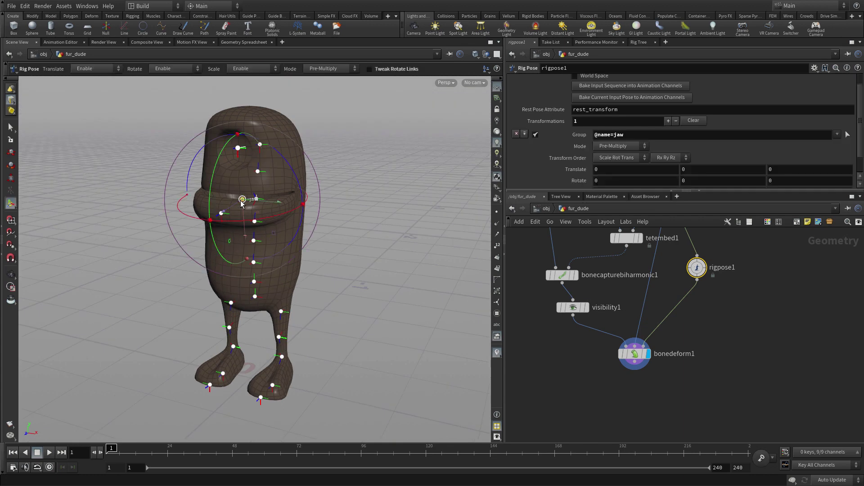
{"action": "left_click_drag", "start_coordinate": [212, 182], "coordinate": [202, 232]}
{"action": "key", "text": "Escape"}
Open the jaw joint further to a Y rotation of about 35.6 degrees.
{"action": "right_click_drag", "start_coordinate": [345, 226], "coordinate": [405, 169]}
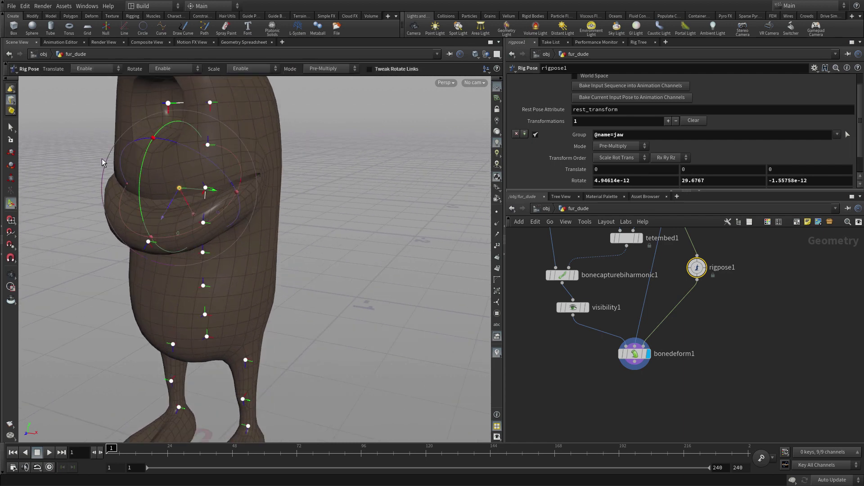
{"action": "left_click_drag", "start_coordinate": [159, 158], "coordinate": [203, 213], "text": "alt"}
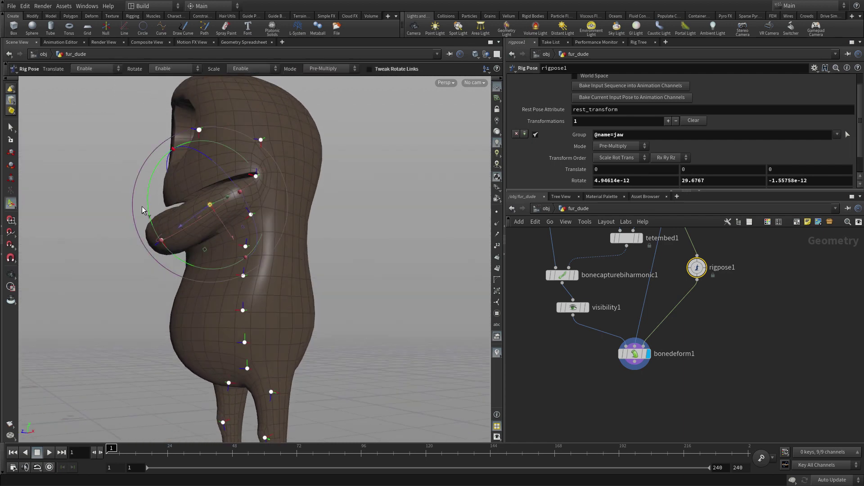
{"action": "mouse_move", "coordinate": [147, 208]}
{"action": "left_mouse_down"}
{"action": "mouse_move", "coordinate": [138, 144]}
{"action": "mouse_move", "coordinate": [138, 212]}
{"action": "left_mouse_up"}
{"action": "left_click_drag", "start_coordinate": [341, 224], "coordinate": [391, 248], "text": "alt"}
{"action": "right_click_drag", "start_coordinate": [308, 219], "coordinate": [349, 204], "text": "alt"}
{"action": "middle_click_drag", "start_coordinate": [296, 198], "coordinate": [412, 233], "text": "alt"}
Move bonedeform1 down to make room and insert a Capture Layer Paint node between visibility1 and bonedeform1.
{"action": "left_click", "coordinate": [626, 374]}
{"action": "left_click_drag", "start_coordinate": [639, 358], "coordinate": [679, 405]}
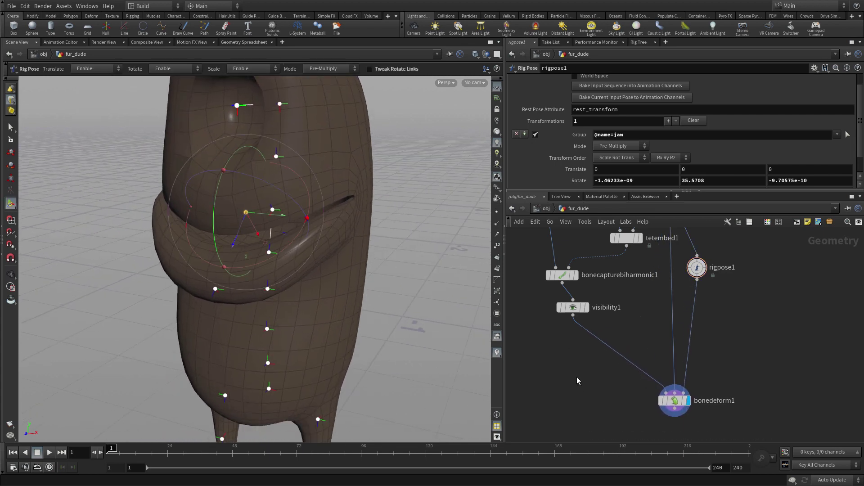
{"action": "key", "text": "Tab"}
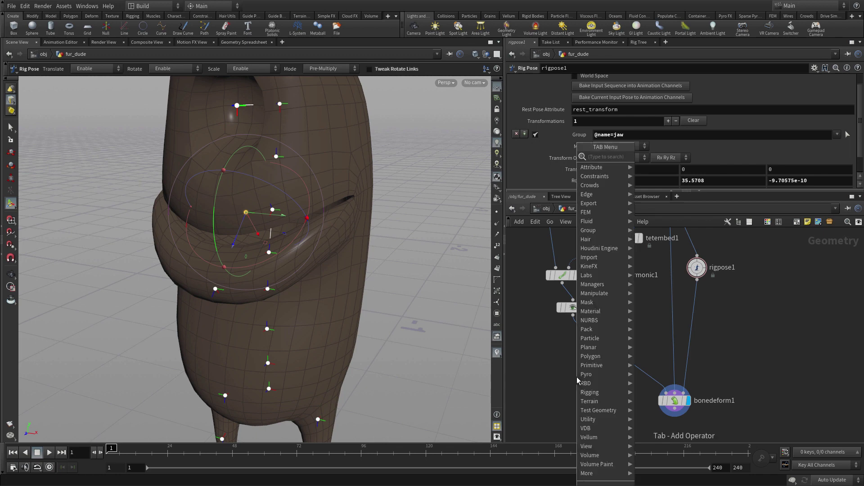
{"action": "type", "text": "cap"}
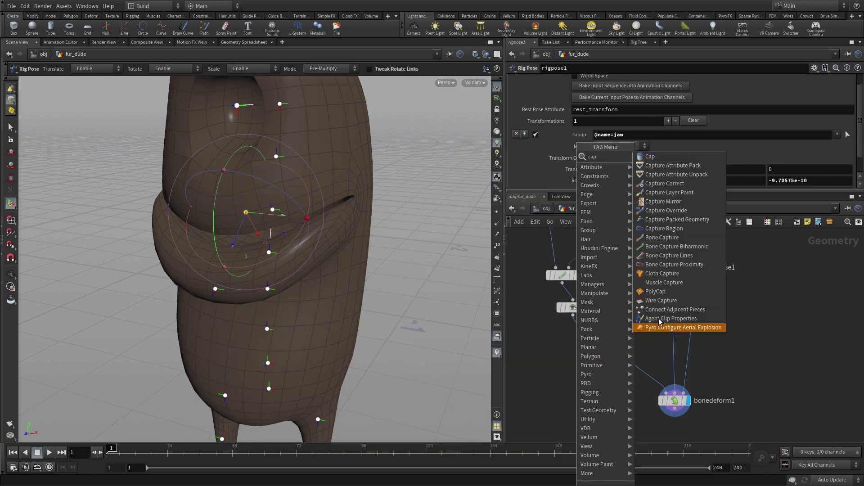
{"action": "left_click", "coordinate": [670, 195]}
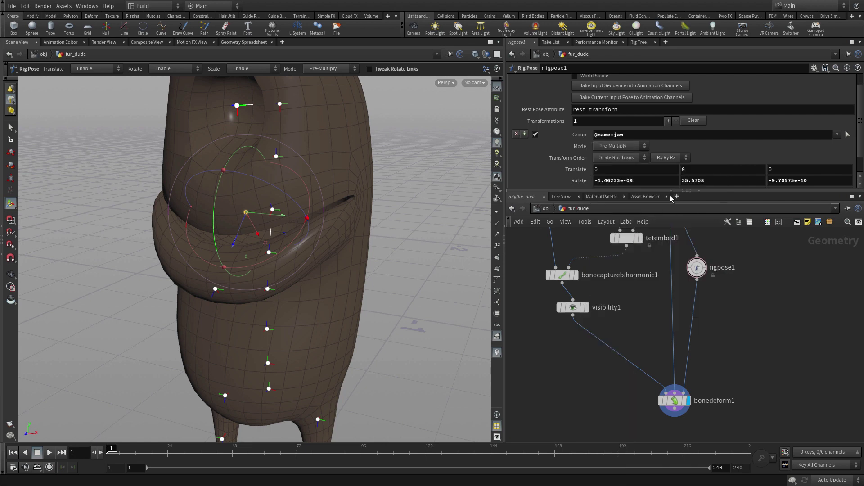
{"action": "left_click", "coordinate": [607, 342]}
{"action": "key", "text": "Escape"}
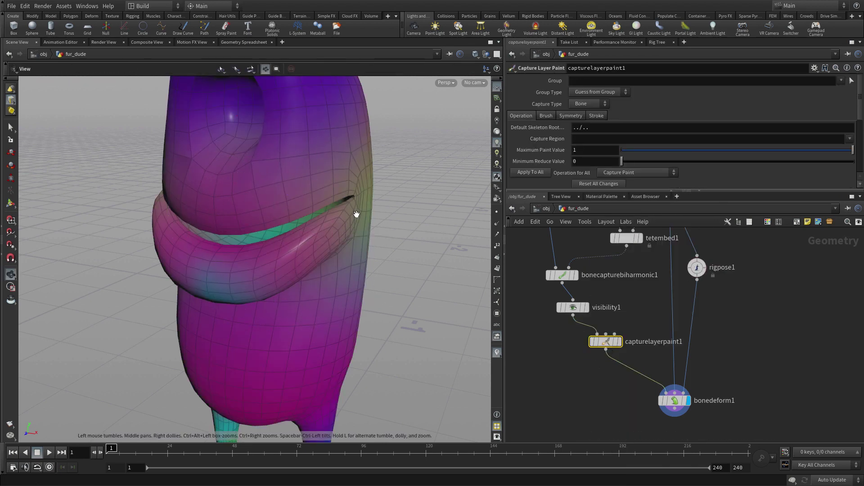
Activate the capture painting tool on the character and set the node to visualize only the Selected Capture Region.
{"action": "right_click_drag", "start_coordinate": [358, 213], "coordinate": [206, 248]}
{"action": "middle_click_drag", "start_coordinate": [408, 244], "coordinate": [297, 247]}
{"action": "mouse_move", "coordinate": [297, 248]}
{"action": "left_mouse_down"}
{"action": "mouse_move", "coordinate": [208, 228]}
{"action": "mouse_move", "coordinate": [139, 236]}
{"action": "mouse_move", "coordinate": [287, 237]}
{"action": "left_mouse_up"}
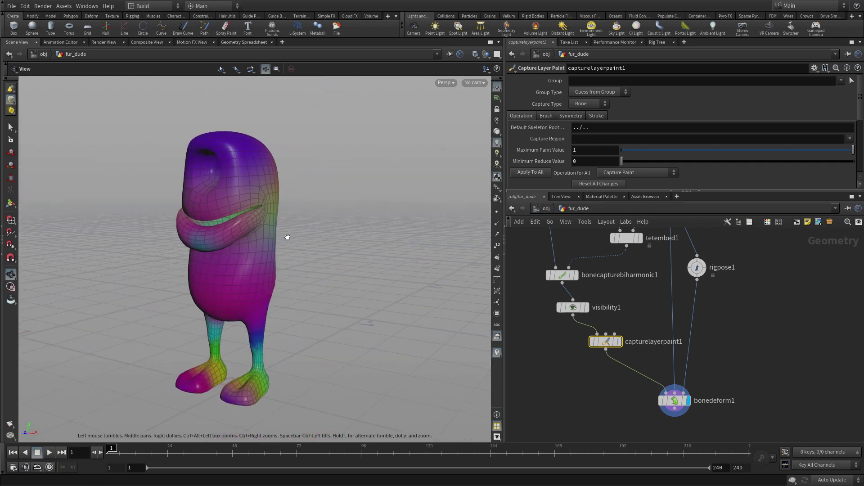
{"action": "key", "text": "Return"}
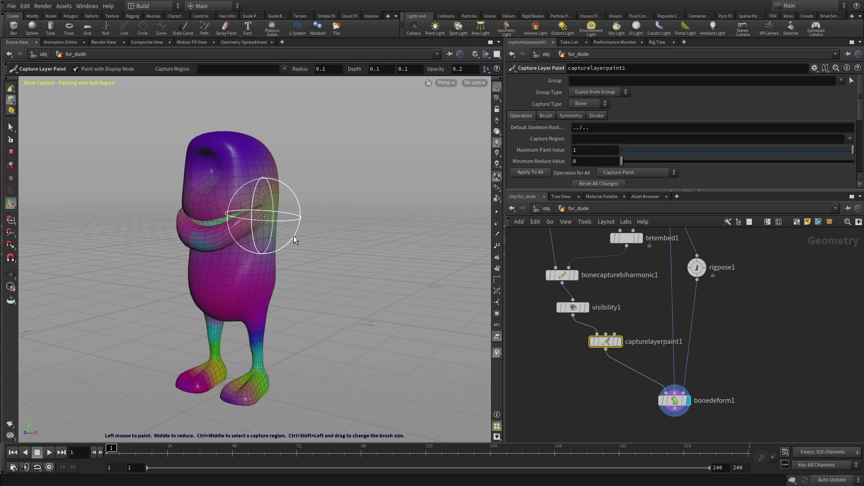
{"action": "scroll", "coordinate": [564, 120], "scroll_direction": "down", "scroll_amount": 6}
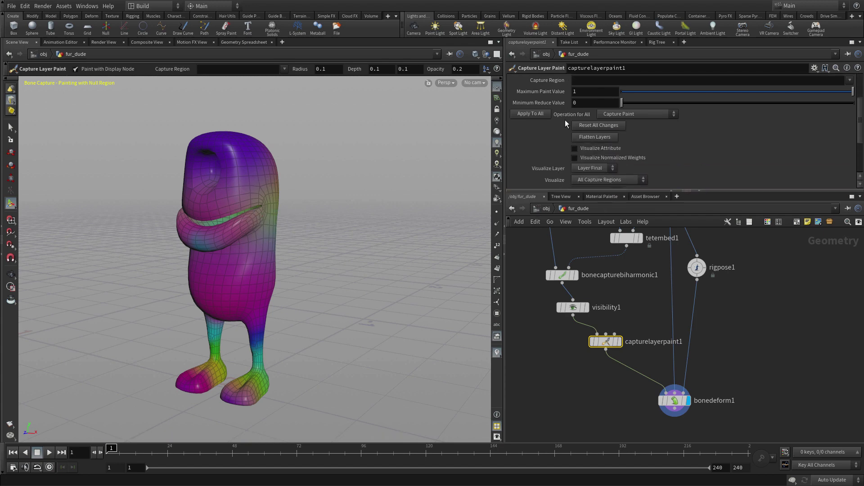
{"action": "left_click", "coordinate": [579, 121]}
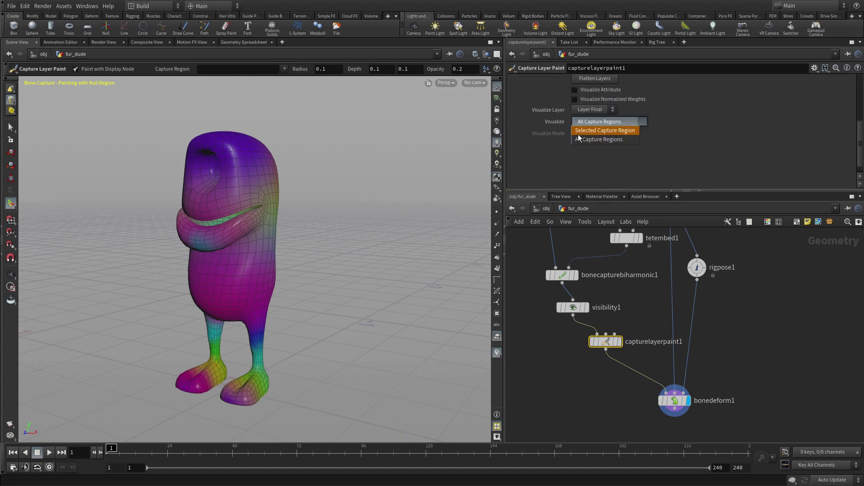
{"action": "left_click", "coordinate": [578, 130]}
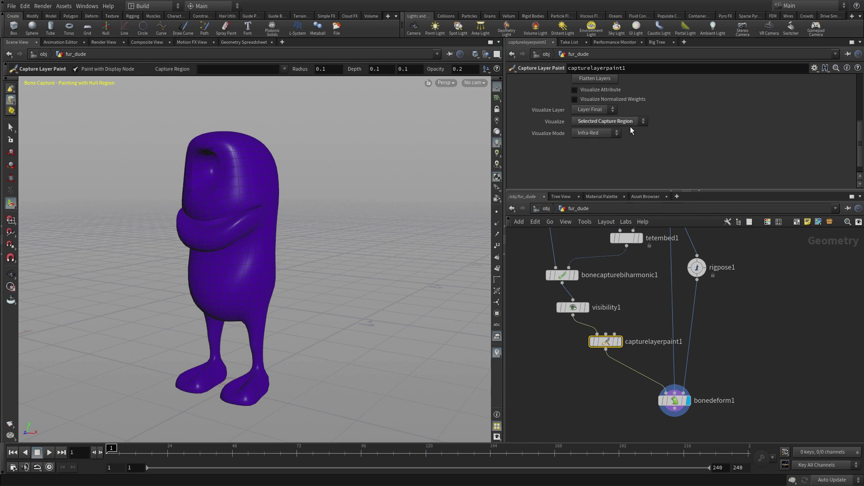
Choose neck2 as the capture region for painting.
{"action": "scroll", "coordinate": [629, 126], "scroll_direction": "up", "scroll_amount": 6}
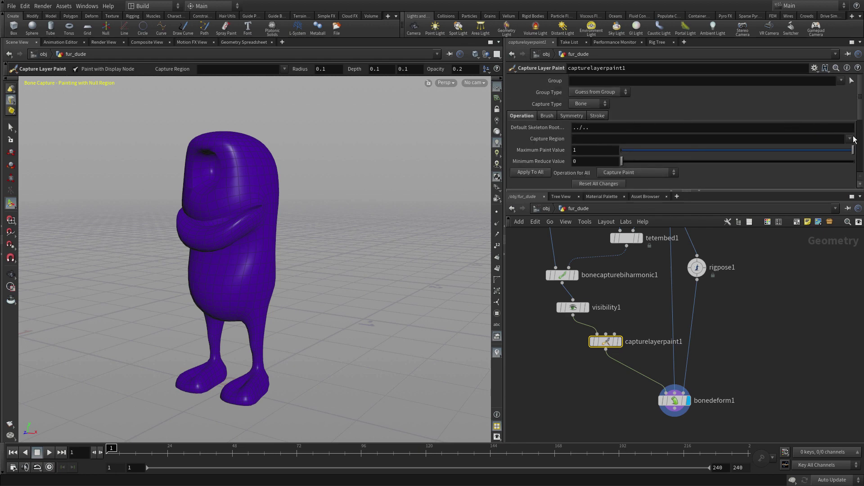
{"action": "left_click", "coordinate": [851, 139]}
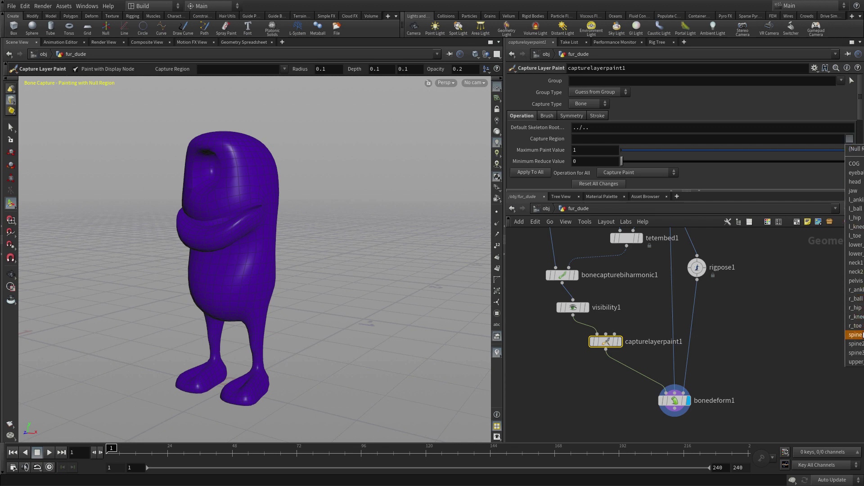
{"action": "left_click", "coordinate": [855, 271]}
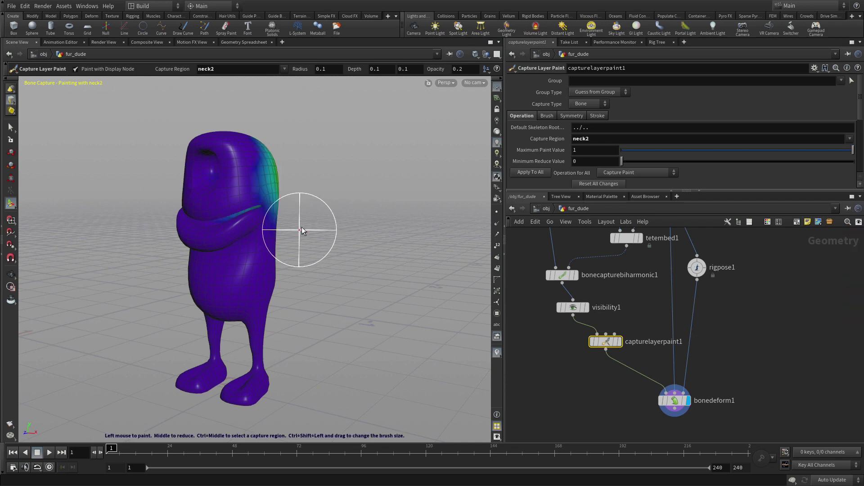
Paint full neck2 weight over the side of the creature's head behind the eye socket.
{"action": "mouse_move", "coordinate": [302, 228]}
{"action": "left_mouse_down", "text": "alt"}
{"action": "mouse_move", "coordinate": [243, 185]}
{"action": "mouse_move", "coordinate": [265, 196]}
{"action": "mouse_move", "coordinate": [315, 195]}
{"action": "left_mouse_up", "text": "alt"}
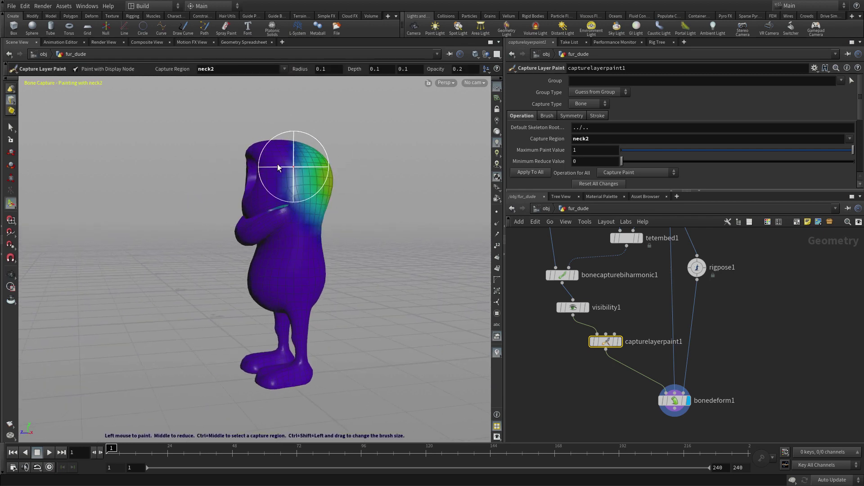
{"action": "key", "text": "Escape"}
{"action": "mouse_move", "coordinate": [253, 164]}
{"action": "left_mouse_down"}
{"action": "mouse_move", "coordinate": [347, 188]}
{"action": "mouse_move", "coordinate": [264, 196]}
{"action": "left_mouse_up"}
{"action": "key", "text": "Return"}
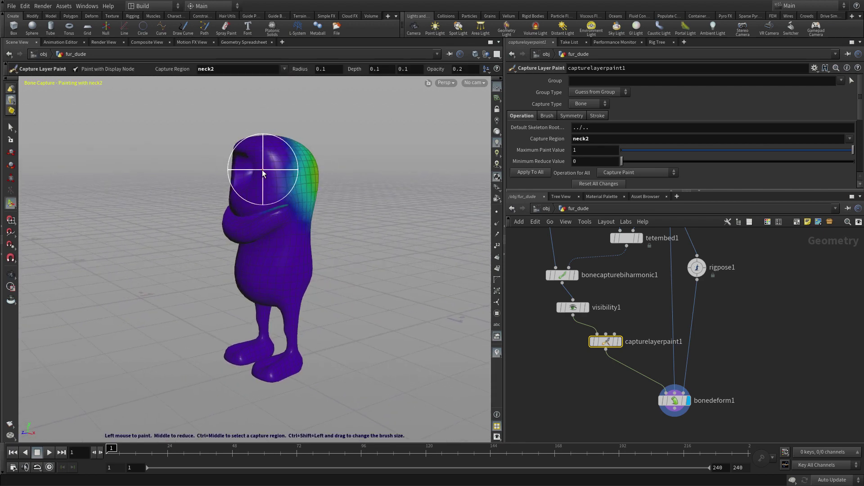
{"action": "mouse_move", "coordinate": [269, 179]}
{"action": "left_mouse_down"}
{"action": "mouse_move", "coordinate": [307, 180]}
{"action": "mouse_move", "coordinate": [308, 172]}
{"action": "mouse_move", "coordinate": [262, 181]}
{"action": "mouse_move", "coordinate": [274, 182]}
{"action": "left_mouse_up"}
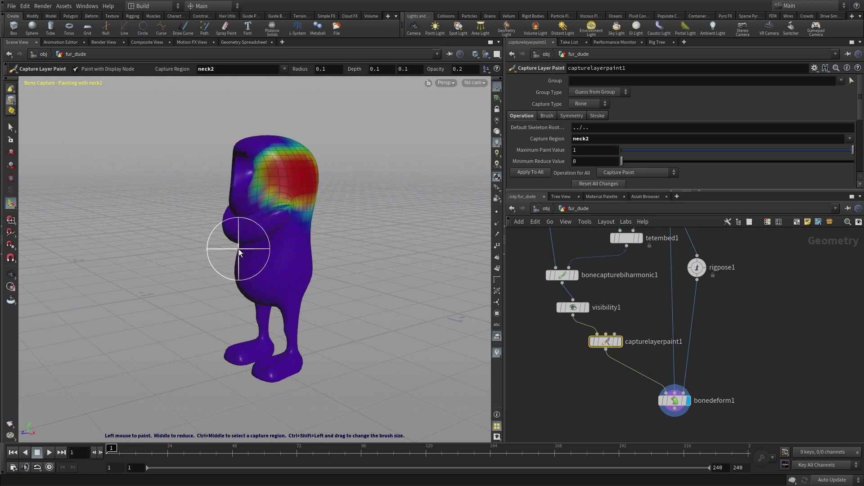
Extend the neck2 weight across the face and around the eye socket, using a smaller brush.
{"action": "key", "text": "space"}
{"action": "right_click_drag", "start_coordinate": [232, 201], "coordinate": [278, 194]}
{"action": "middle_click_drag", "start_coordinate": [265, 180], "coordinate": [236, 261]}
{"action": "left_click_drag", "start_coordinate": [236, 261], "coordinate": [314, 254]}
{"action": "scroll", "coordinate": [205, 234], "scroll_direction": "down", "scroll_amount": 5}
{"action": "scroll", "coordinate": [205, 234], "scroll_direction": "down", "scroll_amount": 2}
{"action": "mouse_move", "coordinate": [204, 236]}
{"action": "left_mouse_down"}
{"action": "mouse_move", "coordinate": [234, 232]}
{"action": "mouse_move", "coordinate": [136, 216]}
{"action": "mouse_move", "coordinate": [77, 192]}
{"action": "mouse_move", "coordinate": [179, 150]}
{"action": "mouse_move", "coordinate": [216, 201]}
{"action": "mouse_move", "coordinate": [214, 213]}
{"action": "mouse_move", "coordinate": [231, 218]}
{"action": "mouse_move", "coordinate": [190, 211]}
{"action": "mouse_move", "coordinate": [192, 198]}
{"action": "mouse_move", "coordinate": [264, 216]}
{"action": "mouse_move", "coordinate": [171, 245]}
{"action": "mouse_move", "coordinate": [172, 234]}
{"action": "mouse_move", "coordinate": [271, 220]}
{"action": "left_mouse_up"}
{"action": "key", "text": "space"}
{"action": "scroll", "coordinate": [249, 274], "scroll_direction": "down", "scroll_amount": 6}
{"action": "left_click_drag", "start_coordinate": [170, 225], "coordinate": [142, 240], "text": "alt"}
{"action": "scroll", "coordinate": [302, 285], "scroll_direction": "up", "scroll_amount": 6}
{"action": "mouse_move", "coordinate": [302, 285]}
{"action": "left_mouse_down"}
{"action": "mouse_move", "coordinate": [331, 261]}
{"action": "mouse_move", "coordinate": [291, 264]}
{"action": "left_mouse_up"}
Paint neck2 weight onto the front of the upper lip with a brush radius of about 0.0167.
{"action": "mouse_move", "coordinate": [256, 214]}
{"action": "left_mouse_down", "text": "alt"}
{"action": "mouse_move", "coordinate": [339, 280]}
{"action": "mouse_move", "coordinate": [401, 228]}
{"action": "mouse_move", "coordinate": [400, 209]}
{"action": "left_mouse_up", "text": "alt"}
{"action": "left_click_drag", "start_coordinate": [95, 262], "coordinate": [59, 253]}
{"action": "key", "text": "Escape"}
{"action": "middle_click_drag", "start_coordinate": [59, 254], "coordinate": [216, 303]}
{"action": "key", "text": "Return"}
{"action": "mouse_move", "coordinate": [223, 320]}
{"action": "left_mouse_down"}
{"action": "mouse_move", "coordinate": [170, 276]}
{"action": "mouse_move", "coordinate": [250, 331]}
{"action": "mouse_move", "coordinate": [193, 322]}
{"action": "mouse_move", "coordinate": [303, 327]}
{"action": "mouse_move", "coordinate": [277, 326]}
{"action": "mouse_move", "coordinate": [202, 294]}
{"action": "mouse_move", "coordinate": [201, 303]}
{"action": "mouse_move", "coordinate": [276, 320]}
{"action": "mouse_move", "coordinate": [273, 276]}
{"action": "left_mouse_up"}
{"action": "key", "text": "Return"}
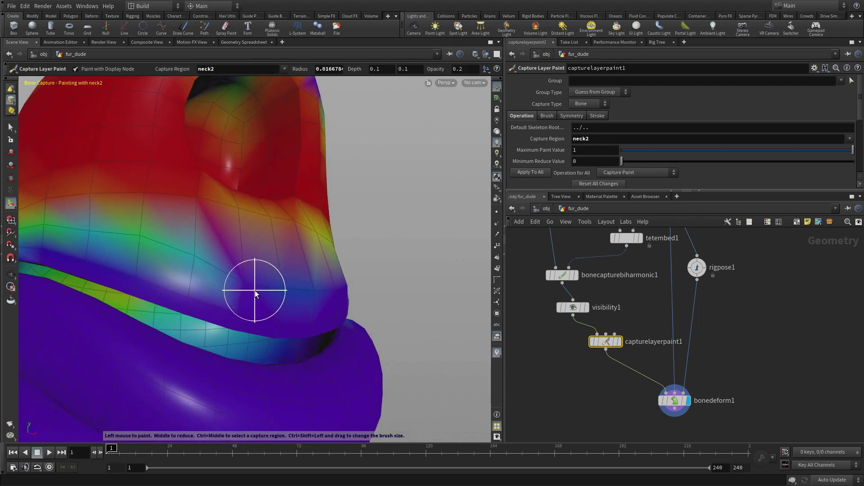
{"action": "mouse_move", "coordinate": [256, 299]}
{"action": "left_mouse_down"}
{"action": "mouse_move", "coordinate": [218, 293]}
{"action": "mouse_move", "coordinate": [211, 269]}
{"action": "mouse_move", "coordinate": [110, 222]}
{"action": "mouse_move", "coordinate": [47, 218]}
{"action": "mouse_move", "coordinate": [266, 256]}
{"action": "mouse_move", "coordinate": [285, 284]}
{"action": "left_mouse_up"}
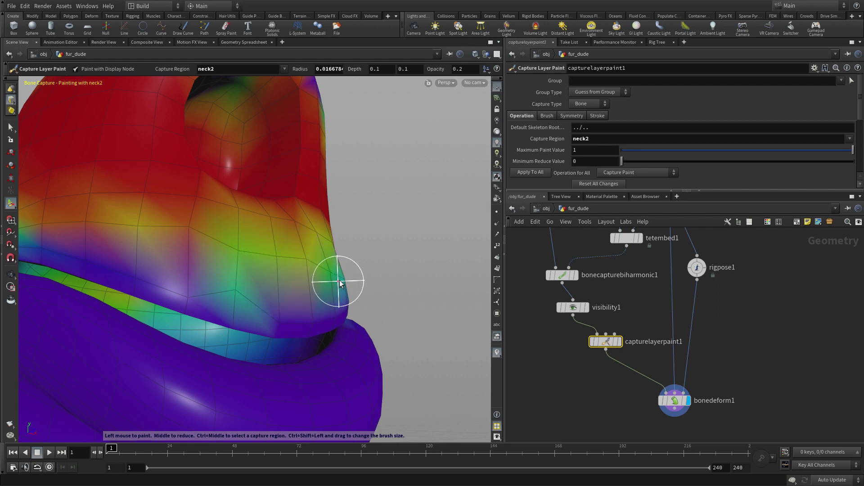
Paint neck2 weight along both sides of the upper lip and its inner edge.
{"action": "mouse_move", "coordinate": [326, 261]}
{"action": "left_mouse_down", "text": "alt"}
{"action": "mouse_move", "coordinate": [201, 270]}
{"action": "mouse_move", "coordinate": [432, 243]}
{"action": "mouse_move", "coordinate": [332, 213]}
{"action": "mouse_move", "coordinate": [347, 232]}
{"action": "mouse_move", "coordinate": [303, 279]}
{"action": "mouse_move", "coordinate": [190, 270]}
{"action": "mouse_move", "coordinate": [234, 277]}
{"action": "left_mouse_up", "text": "alt"}
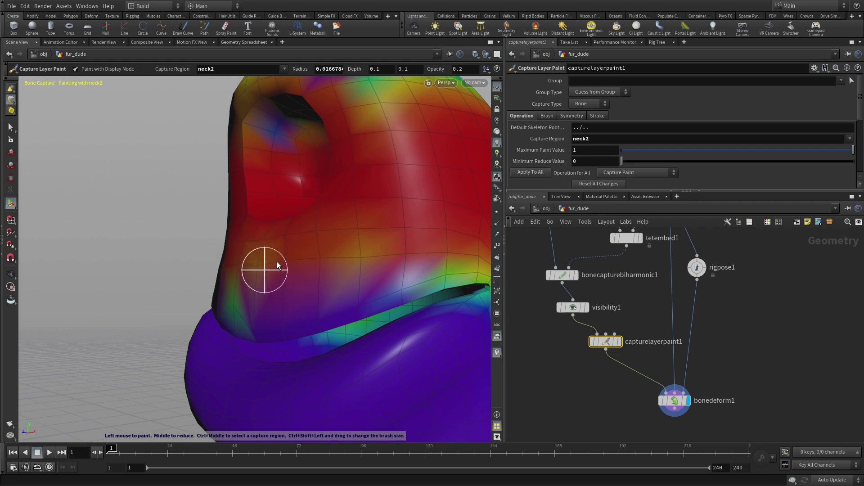
{"action": "mouse_move", "coordinate": [308, 261]}
{"action": "left_mouse_down", "text": "alt"}
{"action": "mouse_move", "coordinate": [304, 284]}
{"action": "mouse_move", "coordinate": [284, 309]}
{"action": "left_mouse_up", "text": "alt"}
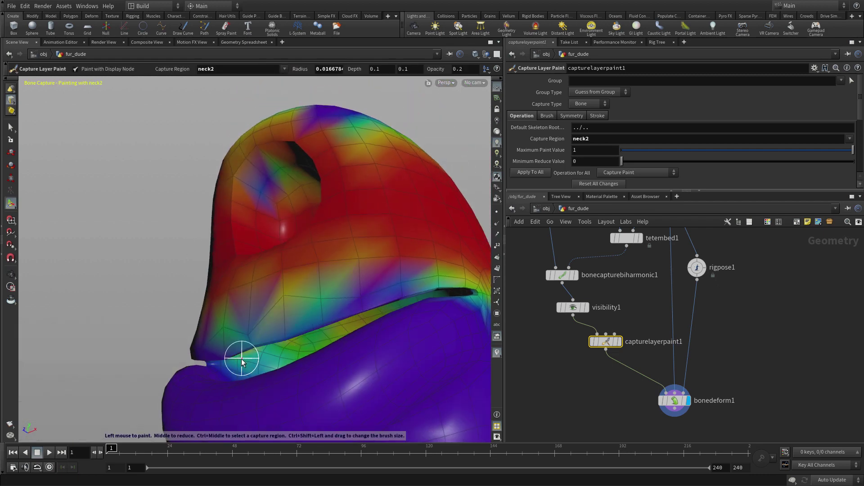
{"action": "mouse_move", "coordinate": [241, 359]}
{"action": "left_mouse_down"}
{"action": "mouse_move", "coordinate": [360, 286]}
{"action": "mouse_move", "coordinate": [417, 274]}
{"action": "mouse_move", "coordinate": [341, 313]}
{"action": "left_mouse_up"}
{"action": "mouse_move", "coordinate": [276, 324]}
{"action": "left_mouse_down", "text": "alt"}
{"action": "mouse_move", "coordinate": [179, 315]}
{"action": "mouse_move", "coordinate": [169, 295]}
{"action": "mouse_move", "coordinate": [60, 268]}
{"action": "left_mouse_up", "text": "alt"}
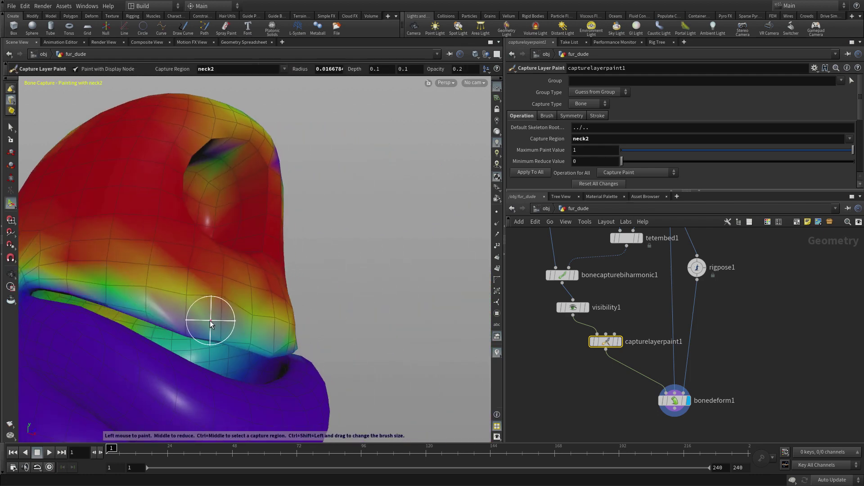
{"action": "left_click_drag", "start_coordinate": [200, 322], "coordinate": [106, 297]}
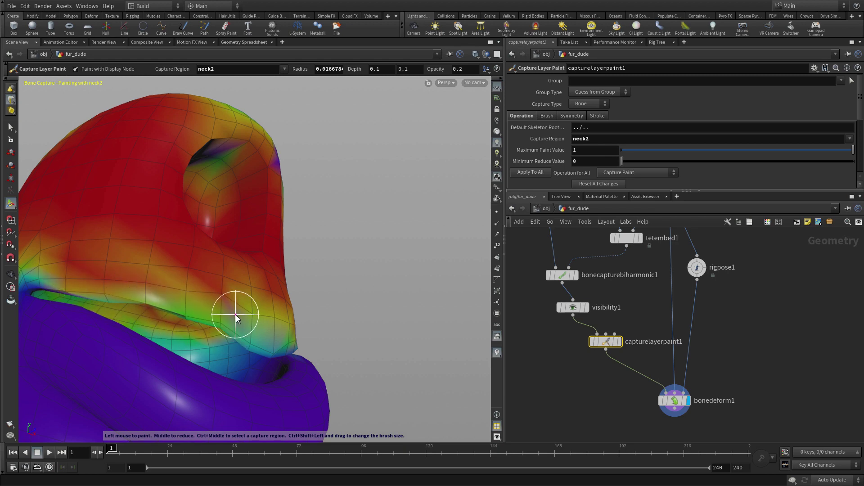
In rigpose1, close the jaw to a Y rotation of about 28.5 degrees and tilt neck2 to about -23 degrees.
{"action": "left_click_drag", "start_coordinate": [314, 270], "coordinate": [274, 301], "text": "alt"}
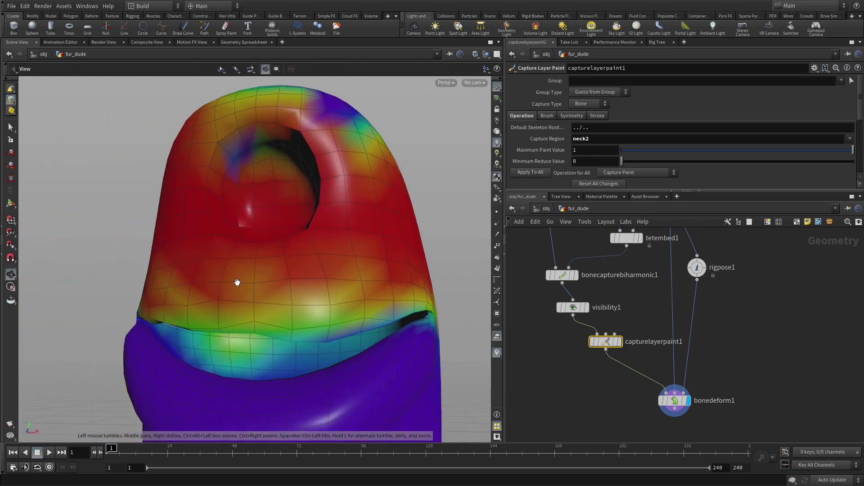
{"action": "middle_click_drag", "start_coordinate": [274, 301], "coordinate": [292, 235], "text": "alt"}
{"action": "mouse_move", "coordinate": [293, 234]}
{"action": "left_mouse_down", "text": "alt"}
{"action": "mouse_move", "coordinate": [322, 247]}
{"action": "mouse_move", "coordinate": [309, 251]}
{"action": "left_mouse_up", "text": "alt"}
{"action": "middle_click_drag", "start_coordinate": [309, 251], "coordinate": [208, 286], "text": "alt"}
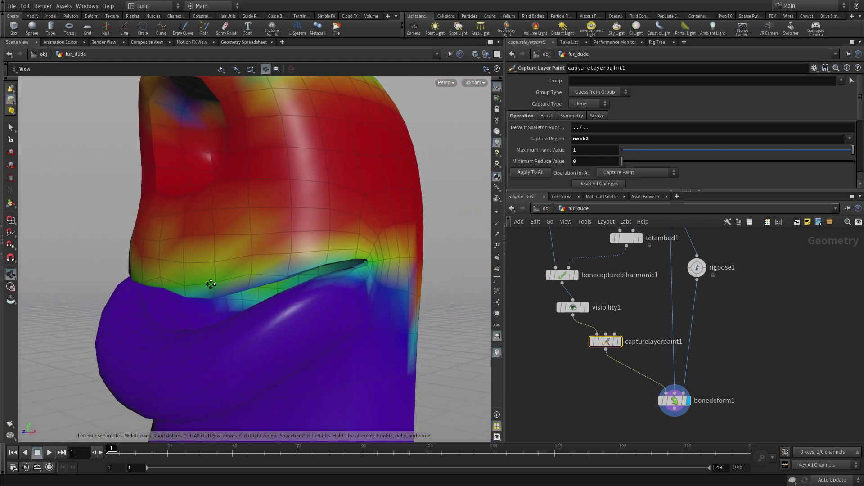
{"action": "left_click", "coordinate": [696, 269]}
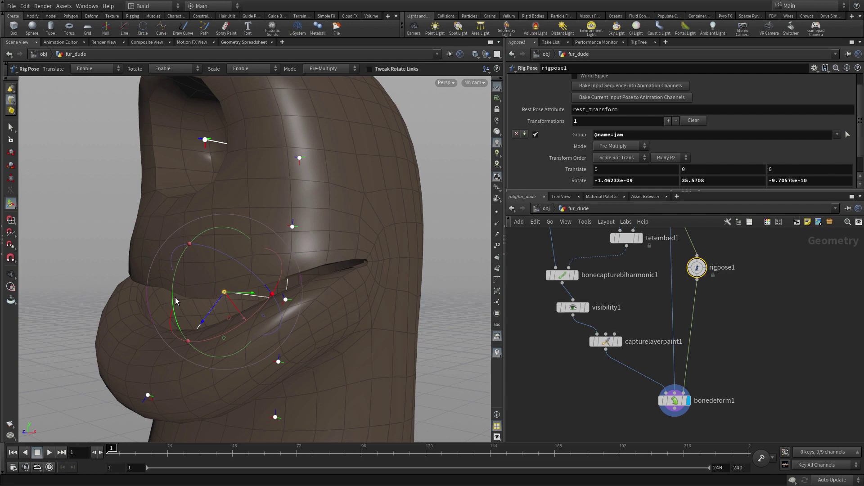
{"action": "left_click_drag", "start_coordinate": [176, 301], "coordinate": [165, 283]}
{"action": "left_click", "coordinate": [293, 227]}
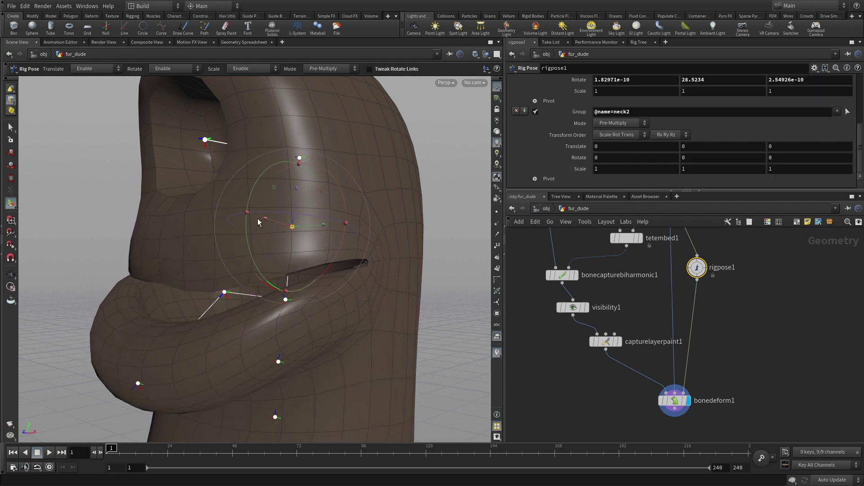
{"action": "left_click_drag", "start_coordinate": [247, 236], "coordinate": [249, 209]}
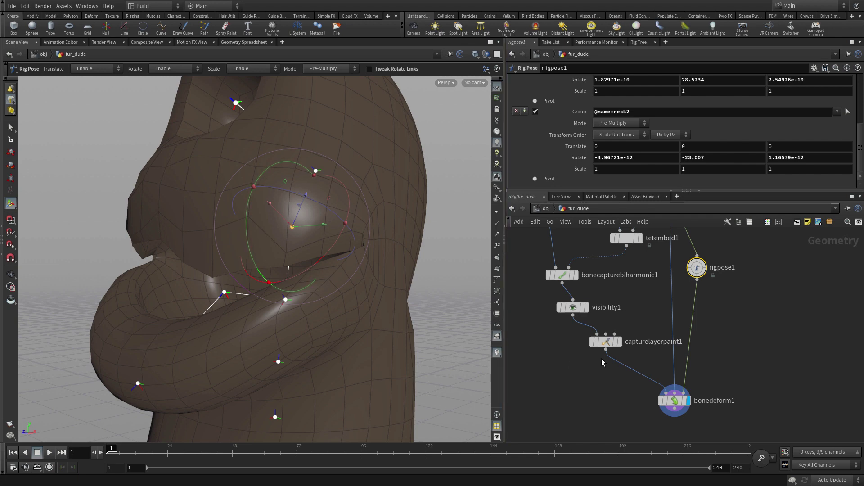
Resume painting in capturelayerpaint1 and add neck2 weight along the upper lip's exposed edge.
{"action": "left_click", "coordinate": [606, 341]}
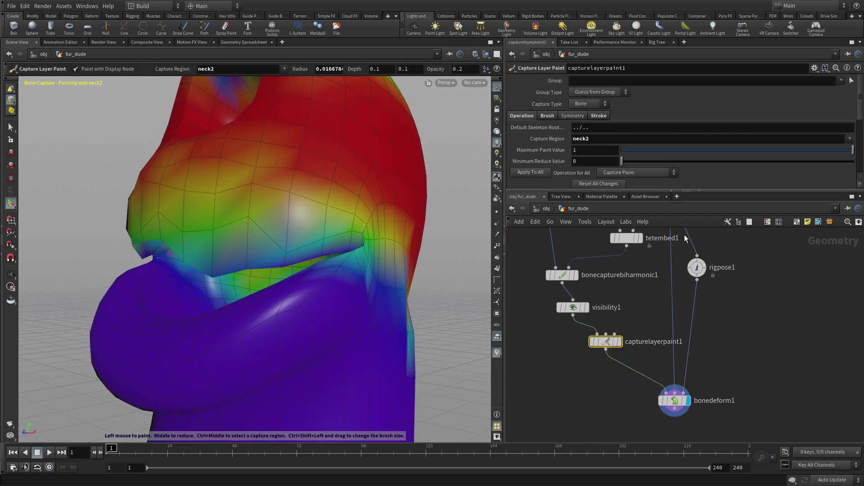
{"action": "mouse_move", "coordinate": [266, 224]}
{"action": "left_mouse_down", "text": "alt"}
{"action": "mouse_move", "coordinate": [265, 162]}
{"action": "mouse_move", "coordinate": [231, 246]}
{"action": "left_mouse_up", "text": "alt"}
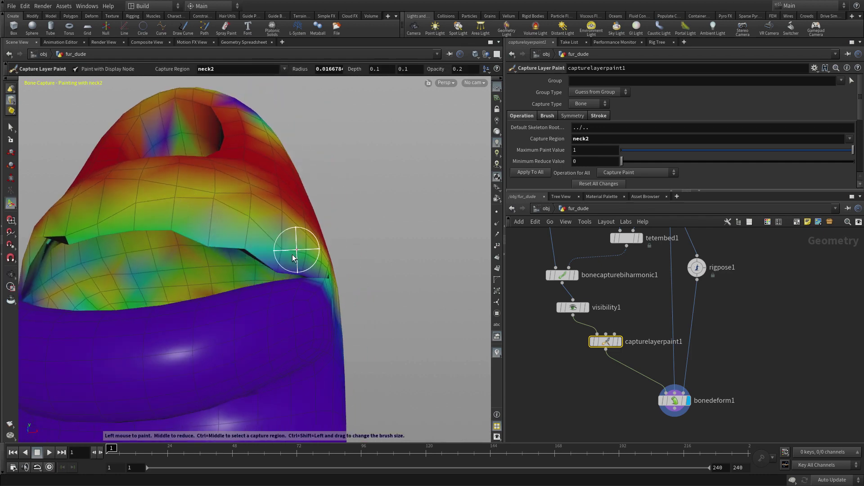
{"action": "mouse_move", "coordinate": [239, 247]}
{"action": "left_mouse_down"}
{"action": "mouse_move", "coordinate": [193, 229]}
{"action": "mouse_move", "coordinate": [58, 230]}
{"action": "mouse_move", "coordinate": [83, 239]}
{"action": "mouse_move", "coordinate": [78, 221]}
{"action": "left_mouse_up"}
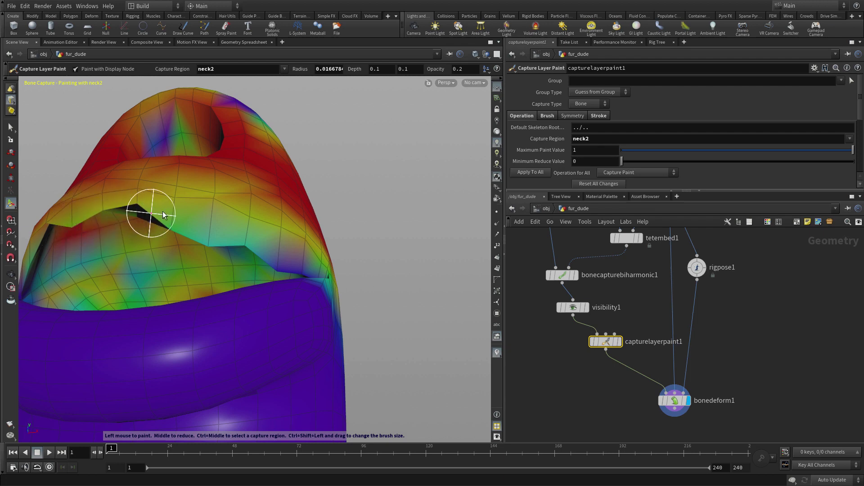
{"action": "scroll", "coordinate": [169, 214], "scroll_direction": "up", "scroll_amount": 3}
{"action": "mouse_move", "coordinate": [169, 215]}
{"action": "left_mouse_down"}
{"action": "mouse_move", "coordinate": [70, 217]}
{"action": "mouse_move", "coordinate": [115, 198]}
{"action": "mouse_move", "coordinate": [179, 228]}
{"action": "mouse_move", "coordinate": [124, 193]}
{"action": "mouse_move", "coordinate": [220, 225]}
{"action": "mouse_move", "coordinate": [212, 188]}
{"action": "mouse_move", "coordinate": [239, 177]}
{"action": "mouse_move", "coordinate": [244, 231]}
{"action": "mouse_move", "coordinate": [216, 182]}
{"action": "mouse_move", "coordinate": [207, 202]}
{"action": "mouse_move", "coordinate": [223, 199]}
{"action": "mouse_move", "coordinate": [124, 195]}
{"action": "mouse_move", "coordinate": [58, 180]}
{"action": "mouse_move", "coordinate": [183, 202]}
{"action": "mouse_move", "coordinate": [271, 236]}
{"action": "mouse_move", "coordinate": [265, 226]}
{"action": "left_mouse_up"}
Paint neck2 weight on the upper lip's underside near the mouth corner with a brush radius of about 0.0248.
{"action": "mouse_move", "coordinate": [183, 229]}
{"action": "left_mouse_down", "text": "alt"}
{"action": "mouse_move", "coordinate": [150, 185]}
{"action": "mouse_move", "coordinate": [172, 188]}
{"action": "left_mouse_up", "text": "alt"}
{"action": "middle_click_drag", "start_coordinate": [109, 139], "coordinate": [384, 259], "text": "alt"}
{"action": "left_click_drag", "start_coordinate": [384, 259], "coordinate": [232, 260], "text": "alt"}
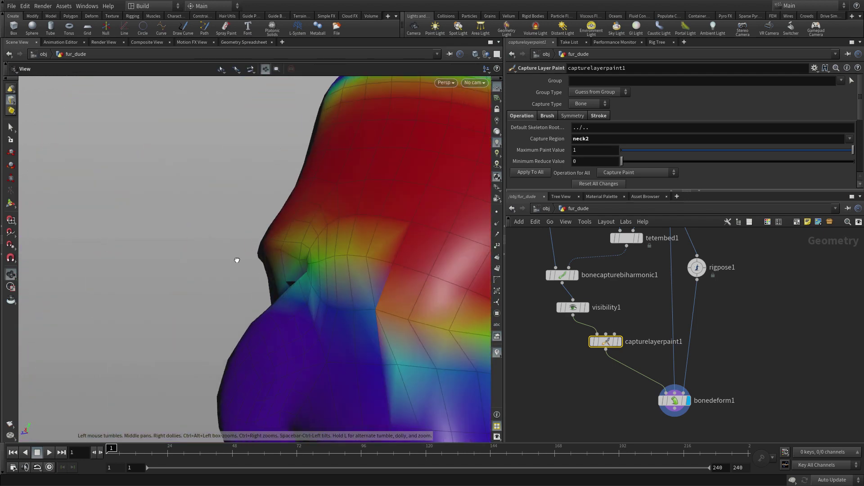
{"action": "right_click_drag", "start_coordinate": [233, 260], "coordinate": [397, 234], "text": "alt"}
{"action": "left_click_drag", "start_coordinate": [397, 235], "coordinate": [68, 104], "text": "alt"}
{"action": "left_click_drag", "start_coordinate": [147, 189], "coordinate": [214, 171], "text": "alt"}
{"action": "mouse_move", "coordinate": [321, 241]}
{"action": "left_mouse_down", "text": "alt"}
{"action": "mouse_move", "coordinate": [335, 249]}
{"action": "mouse_move", "coordinate": [247, 231]}
{"action": "mouse_move", "coordinate": [293, 198]}
{"action": "mouse_move", "coordinate": [374, 234]}
{"action": "mouse_move", "coordinate": [231, 245]}
{"action": "mouse_move", "coordinate": [372, 247]}
{"action": "mouse_move", "coordinate": [178, 233]}
{"action": "mouse_move", "coordinate": [283, 247]}
{"action": "mouse_move", "coordinate": [354, 273]}
{"action": "mouse_move", "coordinate": [192, 203]}
{"action": "left_mouse_up", "text": "alt"}
{"action": "key", "text": "Return"}
{"action": "key", "text": "Escape"}
{"action": "key", "text": "Return"}
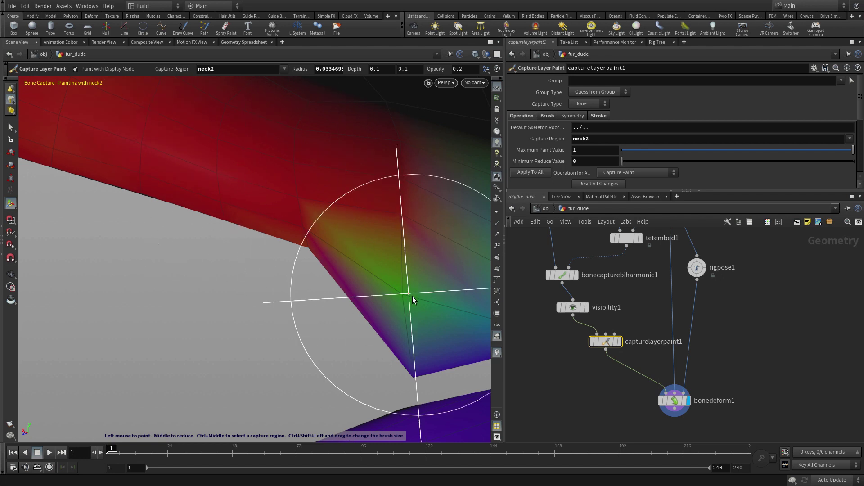
{"action": "scroll", "coordinate": [412, 296], "scroll_direction": "down", "scroll_amount": 5}
{"action": "mouse_move", "coordinate": [398, 309]}
{"action": "left_mouse_down"}
{"action": "mouse_move", "coordinate": [415, 326]}
{"action": "mouse_move", "coordinate": [374, 305]}
{"action": "mouse_move", "coordinate": [411, 332]}
{"action": "mouse_move", "coordinate": [432, 294]}
{"action": "mouse_move", "coordinate": [327, 267]}
{"action": "mouse_move", "coordinate": [182, 185]}
{"action": "left_mouse_up"}
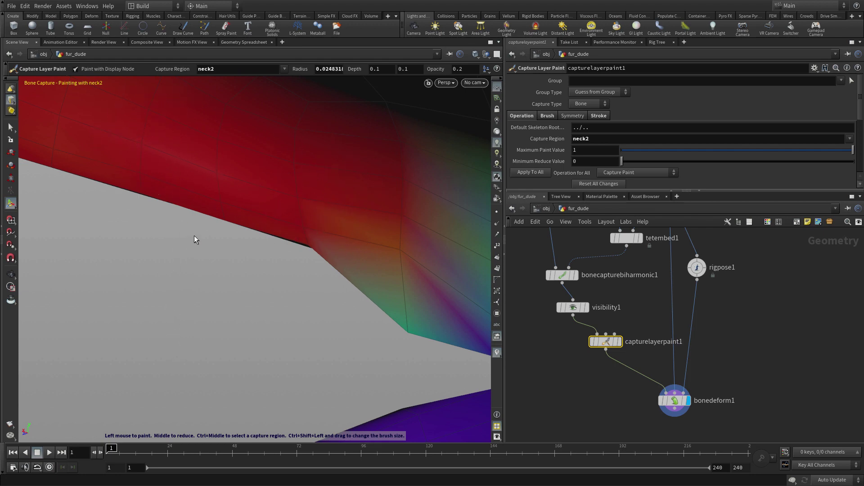
Adjust the brush size and paint neck2 weight across the roof of the mouth.
{"action": "scroll", "coordinate": [271, 194], "scroll_direction": "down", "scroll_amount": 1}
{"action": "scroll", "coordinate": [271, 198], "scroll_direction": "down", "scroll_amount": 1}
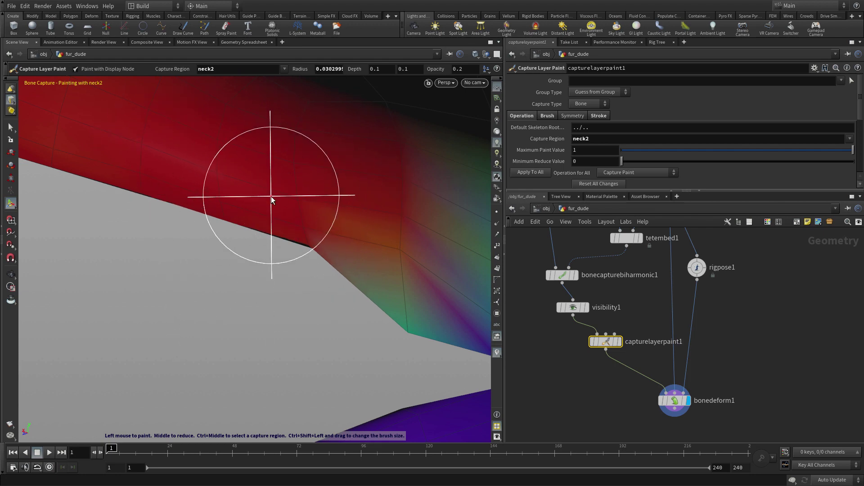
{"action": "key", "text": "Escape"}
{"action": "mouse_move", "coordinate": [255, 195]}
{"action": "left_mouse_down"}
{"action": "mouse_move", "coordinate": [34, 180]}
{"action": "mouse_move", "coordinate": [233, 217]}
{"action": "left_mouse_up"}
{"action": "key", "text": "Return"}
{"action": "mouse_move", "coordinate": [78, 276]}
{"action": "left_mouse_down"}
{"action": "mouse_move", "coordinate": [98, 273]}
{"action": "mouse_move", "coordinate": [89, 243]}
{"action": "mouse_move", "coordinate": [135, 212]}
{"action": "mouse_move", "coordinate": [110, 210]}
{"action": "left_mouse_up"}
Fill in neck2 weight at the mouth corner and inside the eye socket with a brush radius of about 0.0248.
{"action": "key", "text": "Escape"}
{"action": "mouse_move", "coordinate": [241, 242]}
{"action": "left_mouse_down"}
{"action": "mouse_move", "coordinate": [104, 279]}
{"action": "mouse_move", "coordinate": [396, 251]}
{"action": "mouse_move", "coordinate": [378, 272]}
{"action": "mouse_move", "coordinate": [386, 253]}
{"action": "mouse_move", "coordinate": [295, 272]}
{"action": "mouse_move", "coordinate": [275, 291]}
{"action": "left_mouse_up"}
{"action": "key", "text": "Return"}
{"action": "key", "text": "Escape"}
{"action": "key", "text": "Return"}
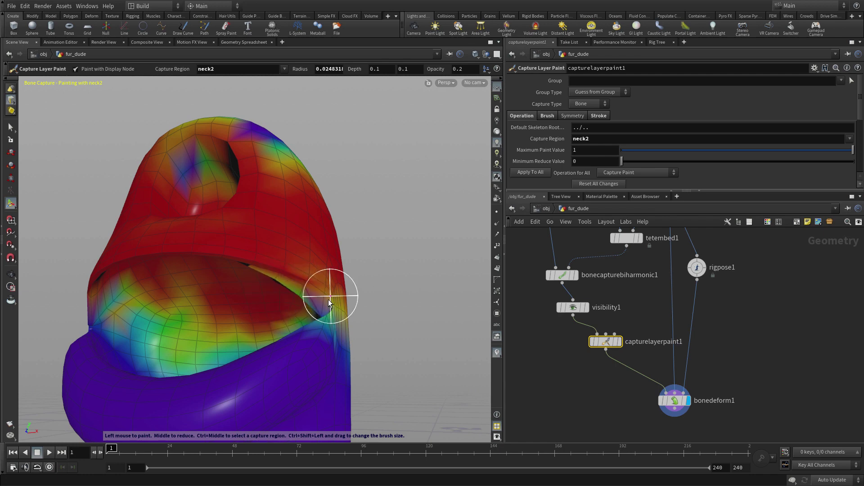
{"action": "left_click_drag", "start_coordinate": [325, 301], "coordinate": [240, 290]}
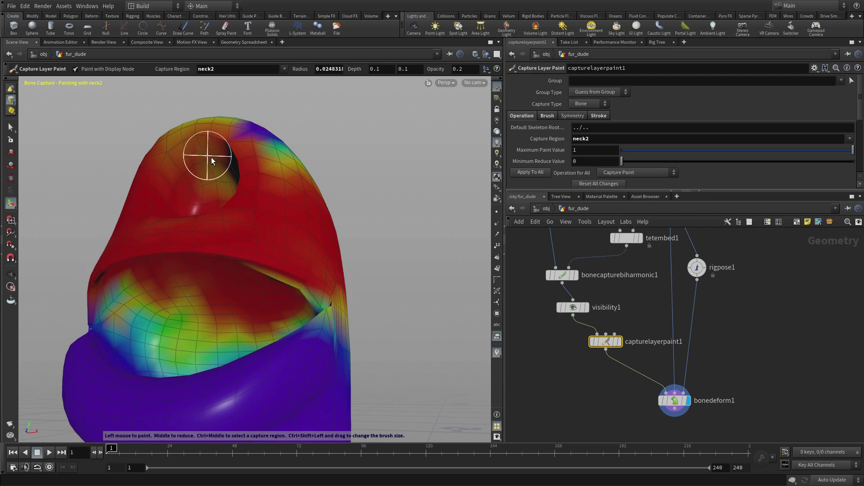
{"action": "mouse_move", "coordinate": [207, 177]}
{"action": "left_mouse_down"}
{"action": "mouse_move", "coordinate": [285, 165]}
{"action": "mouse_move", "coordinate": [146, 206]}
{"action": "left_mouse_up"}
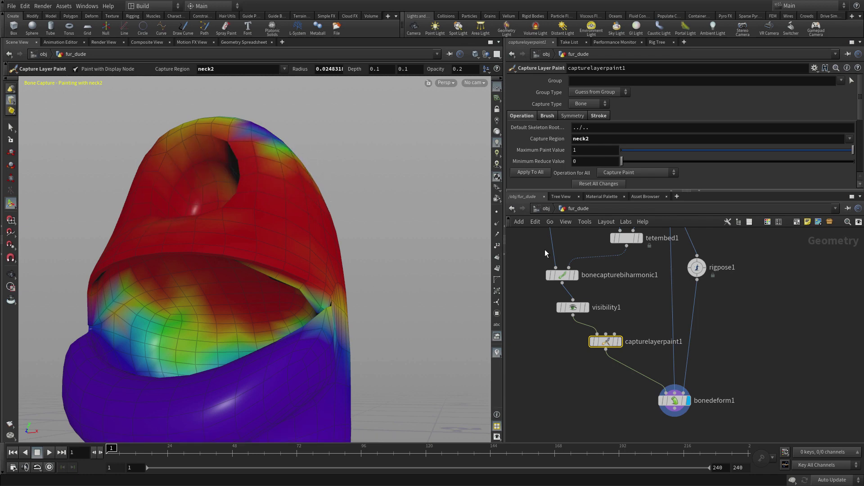
In rigpose1, rotate neck2 to about 1.4 degrees in Y and the jaw to about 28.2 degrees.
{"action": "left_click", "coordinate": [697, 269]}
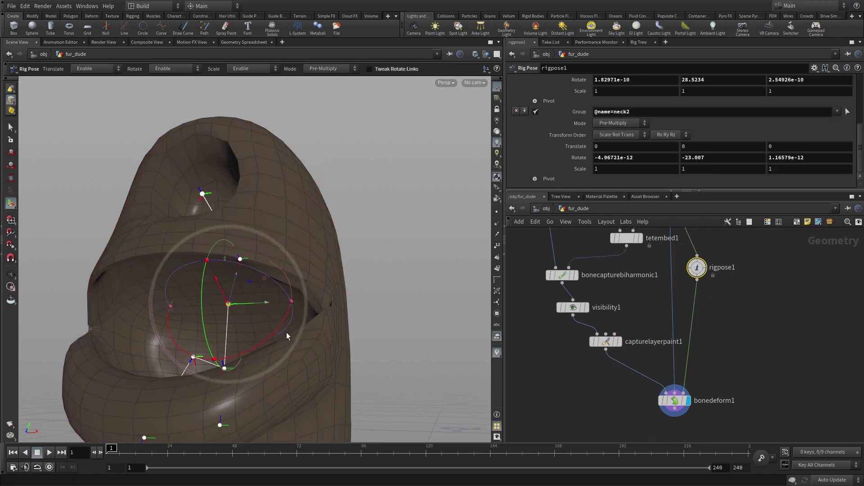
{"action": "left_click_drag", "start_coordinate": [202, 300], "coordinate": [205, 325]}
{"action": "middle_click_drag", "start_coordinate": [240, 325], "coordinate": [266, 197], "text": "alt"}
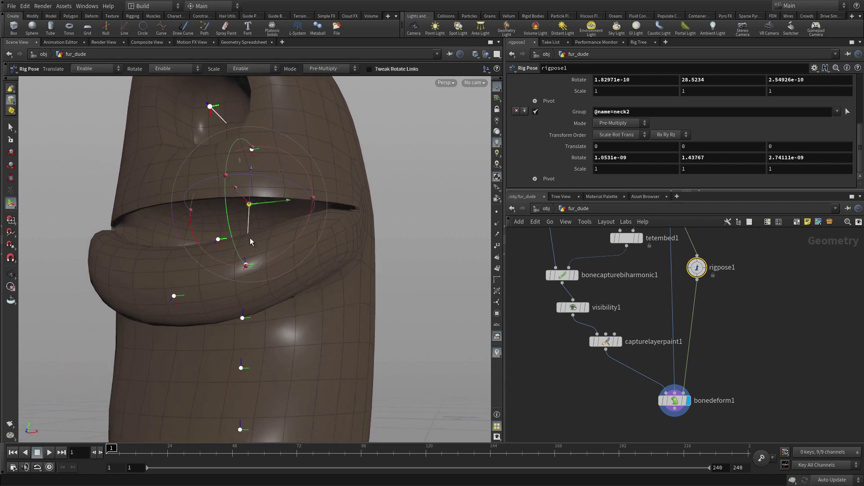
{"action": "left_click", "coordinate": [217, 240]}
{"action": "mouse_move", "coordinate": [192, 240]}
{"action": "left_mouse_down"}
{"action": "mouse_move", "coordinate": [184, 286]}
{"action": "mouse_move", "coordinate": [177, 184]}
{"action": "mouse_move", "coordinate": [177, 233]}
{"action": "left_mouse_up"}
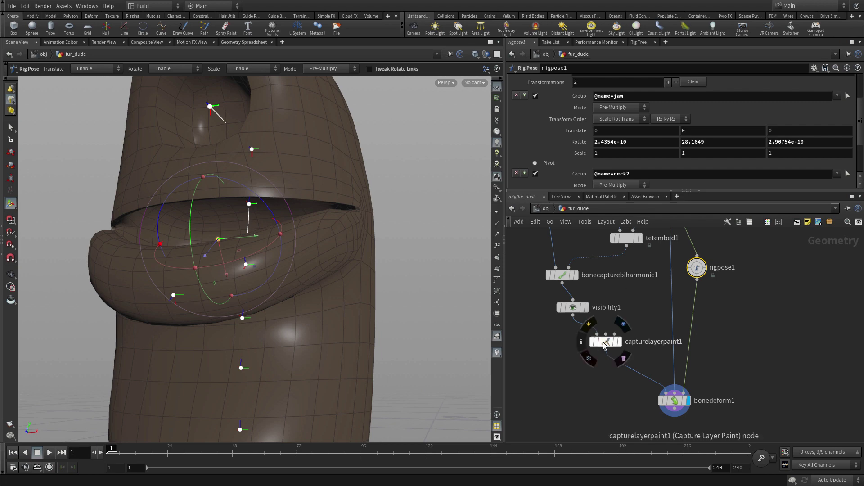
Return to capturelayerpaint1, set the primary brush operation to Smooth Final and enlarge the brush radius to about 0.074.
{"action": "left_click", "coordinate": [606, 341]}
{"action": "left_click_drag", "start_coordinate": [8, 120], "coordinate": [223, 225]}
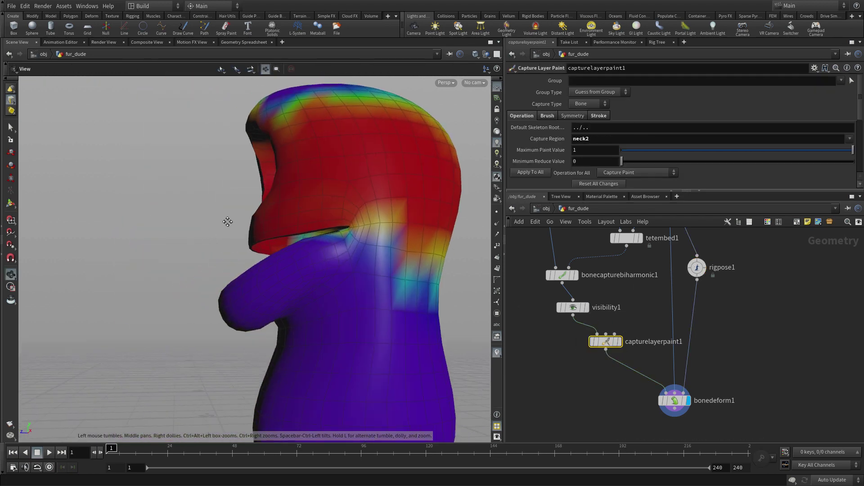
{"action": "middle_click_drag", "start_coordinate": [224, 226], "coordinate": [139, 263]}
{"action": "right_click", "coordinate": [263, 191]}
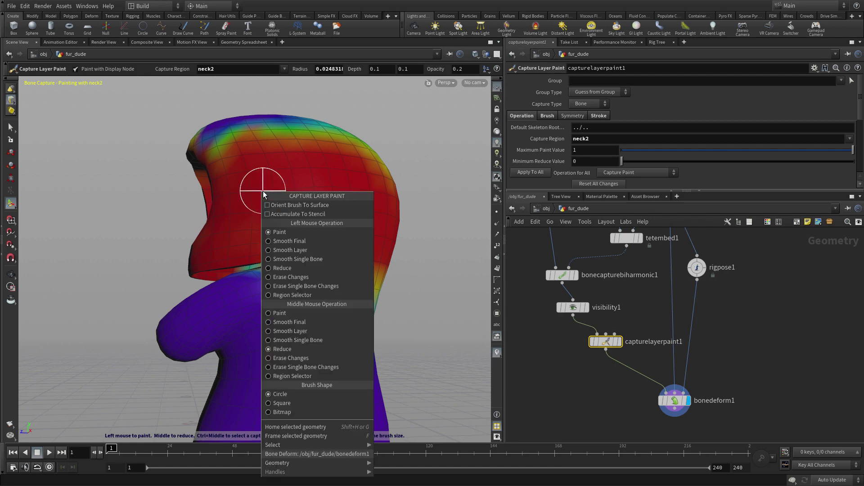
{"action": "left_click", "coordinate": [283, 242]}
{"action": "scroll", "coordinate": [339, 338], "scroll_direction": "up", "scroll_amount": 15}
Smooth the neck2 weight falloff across the back of the head and neck.
{"action": "mouse_move", "coordinate": [349, 343]}
{"action": "left_mouse_down"}
{"action": "mouse_move", "coordinate": [364, 284]}
{"action": "mouse_move", "coordinate": [220, 274]}
{"action": "left_mouse_up"}
{"action": "right_click_drag", "start_coordinate": [338, 297], "coordinate": [415, 322], "text": "alt"}
{"action": "middle_click_drag", "start_coordinate": [415, 322], "coordinate": [215, 266], "text": "alt"}
{"action": "right_click_drag", "start_coordinate": [214, 266], "coordinate": [136, 268], "text": "alt"}
{"action": "key", "text": "Return"}
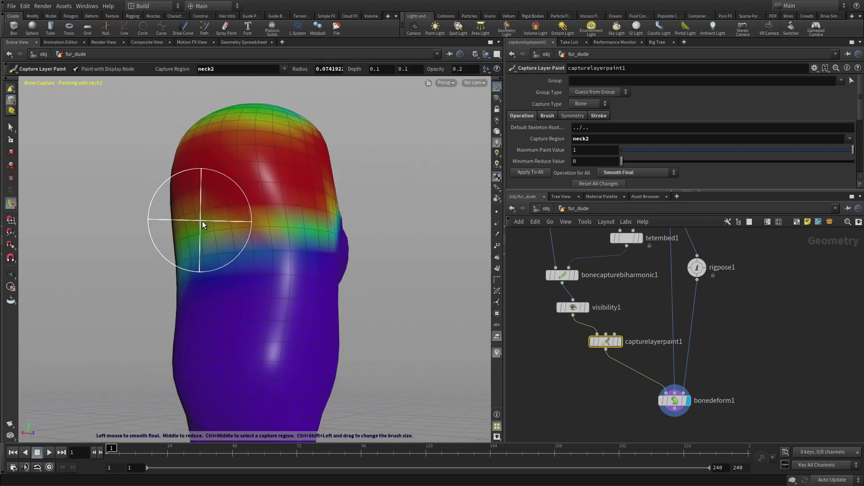
{"action": "mouse_move", "coordinate": [203, 224]}
{"action": "left_mouse_down"}
{"action": "mouse_move", "coordinate": [288, 240]}
{"action": "mouse_move", "coordinate": [275, 244]}
{"action": "mouse_move", "coordinate": [322, 282]}
{"action": "left_mouse_up"}
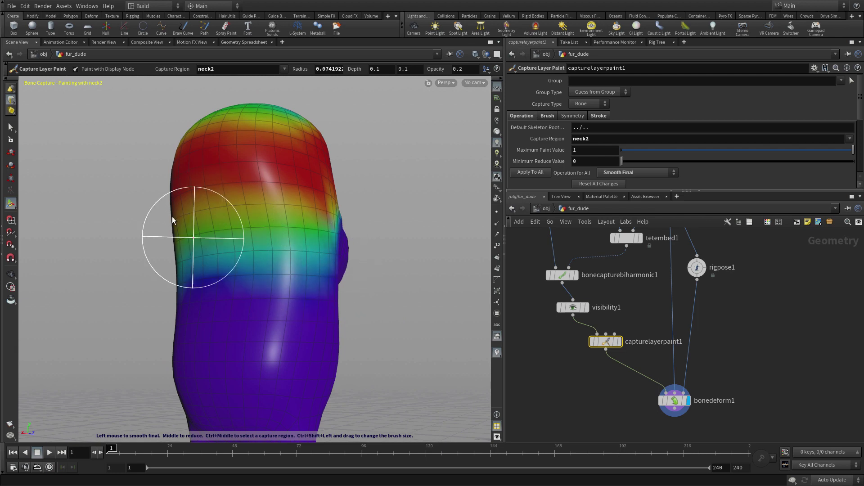
{"action": "mouse_move", "coordinate": [173, 192]}
{"action": "left_mouse_down"}
{"action": "mouse_move", "coordinate": [225, 118]}
{"action": "mouse_move", "coordinate": [267, 185]}
{"action": "mouse_move", "coordinate": [292, 189]}
{"action": "left_mouse_up"}
Smooth the neck2 weight on the forehead above the eye socket.
{"action": "key", "text": "Escape"}
{"action": "mouse_move", "coordinate": [431, 219]}
{"action": "left_mouse_down"}
{"action": "mouse_move", "coordinate": [262, 247]}
{"action": "mouse_move", "coordinate": [290, 218]}
{"action": "mouse_move", "coordinate": [384, 195]}
{"action": "mouse_move", "coordinate": [291, 213]}
{"action": "mouse_move", "coordinate": [250, 206]}
{"action": "mouse_move", "coordinate": [288, 133]}
{"action": "mouse_move", "coordinate": [245, 122]}
{"action": "mouse_move", "coordinate": [290, 147]}
{"action": "mouse_move", "coordinate": [210, 157]}
{"action": "left_mouse_up"}
{"action": "key", "text": "Return"}
{"action": "mouse_move", "coordinate": [393, 139]}
{"action": "left_mouse_down"}
{"action": "mouse_move", "coordinate": [345, 129]}
{"action": "mouse_move", "coordinate": [343, 103]}
{"action": "mouse_move", "coordinate": [375, 143]}
{"action": "left_mouse_up"}
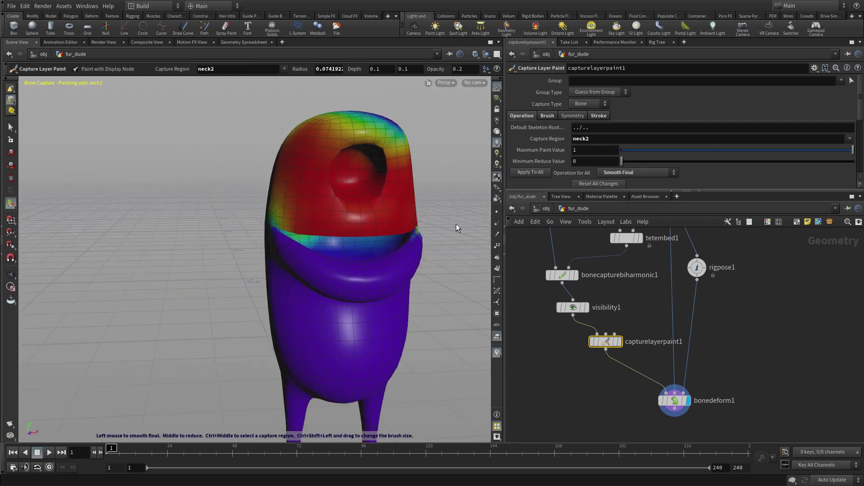
Frame the creature's mouth and choose jaw as the capture region for painting.
{"action": "key", "text": "Escape"}
{"action": "mouse_move", "coordinate": [403, 292]}
{"action": "right_mouse_down"}
{"action": "mouse_move", "coordinate": [425, 239]}
{"action": "mouse_move", "coordinate": [469, 340]}
{"action": "right_mouse_up"}
{"action": "middle_click_drag", "start_coordinate": [469, 339], "coordinate": [416, 325]}
{"action": "key", "text": "Return"}
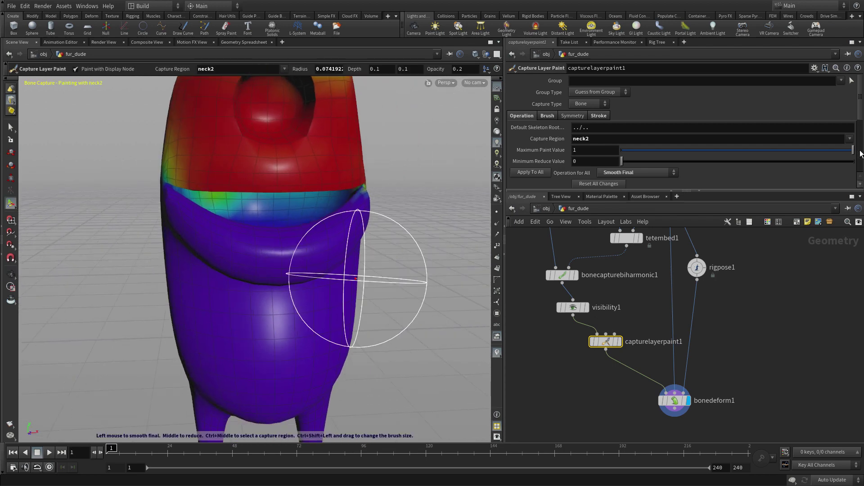
{"action": "left_click", "coordinate": [850, 139]}
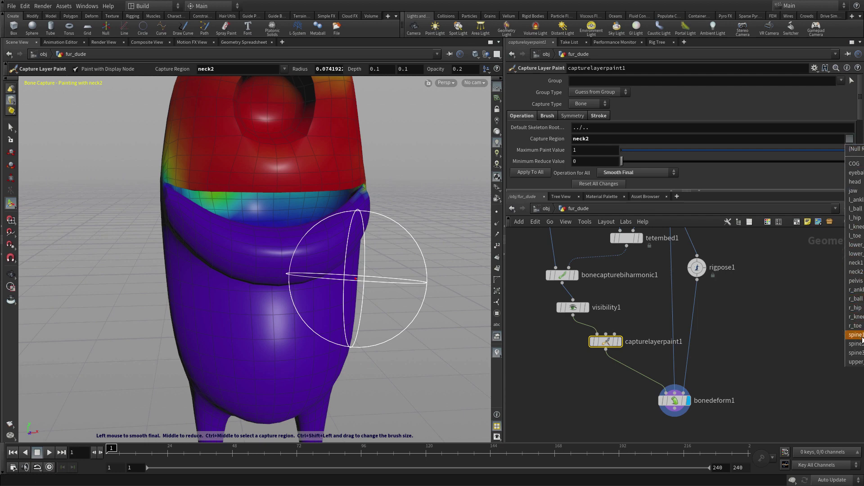
{"action": "left_click", "coordinate": [854, 194]}
Reduce the brush radius to about 0.030 and smooth the jaw weight at the middle of the lower lip.
{"action": "key", "text": "Escape"}
{"action": "left_click_drag", "start_coordinate": [257, 247], "coordinate": [238, 200]}
{"action": "middle_click_drag", "start_coordinate": [268, 301], "coordinate": [253, 284]}
{"action": "key", "text": "space"}
{"action": "left_click_drag", "start_coordinate": [293, 218], "coordinate": [282, 248]}
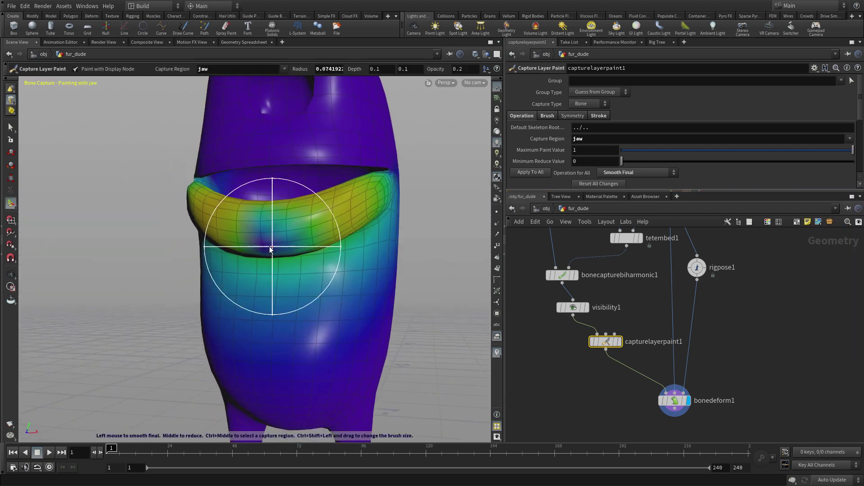
{"action": "scroll", "coordinate": [269, 246], "scroll_direction": "down", "scroll_amount": 5}
{"action": "scroll", "coordinate": [234, 233], "scroll_direction": "down", "scroll_amount": 4}
{"action": "mouse_move", "coordinate": [260, 234]}
{"action": "left_mouse_down"}
{"action": "mouse_move", "coordinate": [293, 234]}
{"action": "mouse_move", "coordinate": [259, 242]}
{"action": "mouse_move", "coordinate": [289, 235]}
{"action": "left_mouse_up"}
Set the primary brush operation to Reduce and lower the jaw weight on the belly below the lower lip.
{"action": "key", "text": "Escape"}
{"action": "mouse_move", "coordinate": [196, 274]}
{"action": "left_mouse_down"}
{"action": "mouse_move", "coordinate": [287, 292]}
{"action": "mouse_move", "coordinate": [276, 282]}
{"action": "left_mouse_up"}
{"action": "key", "text": "Return"}
{"action": "right_click", "coordinate": [263, 320]}
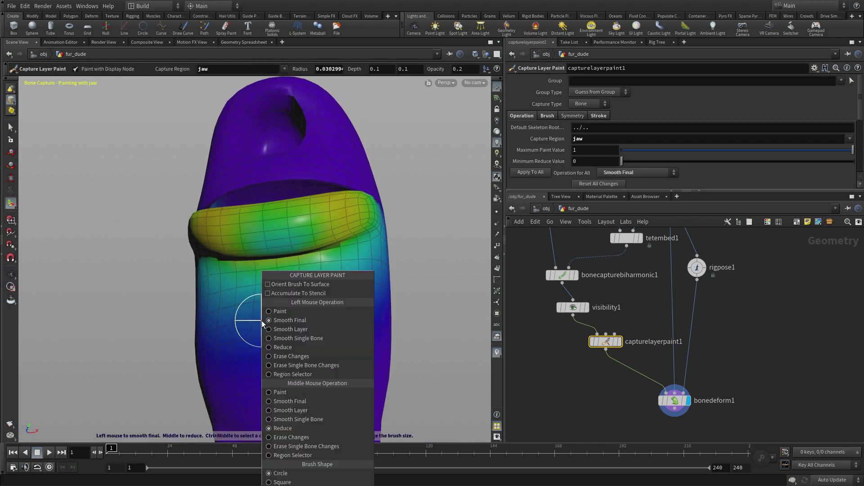
{"action": "left_click", "coordinate": [281, 347]}
{"action": "mouse_move", "coordinate": [261, 309]}
{"action": "left_mouse_down"}
{"action": "mouse_move", "coordinate": [347, 285]}
{"action": "mouse_move", "coordinate": [277, 295]}
{"action": "mouse_move", "coordinate": [309, 358]}
{"action": "mouse_move", "coordinate": [217, 304]}
{"action": "mouse_move", "coordinate": [218, 284]}
{"action": "mouse_move", "coordinate": [286, 284]}
{"action": "mouse_move", "coordinate": [395, 257]}
{"action": "mouse_move", "coordinate": [304, 335]}
{"action": "left_mouse_up"}
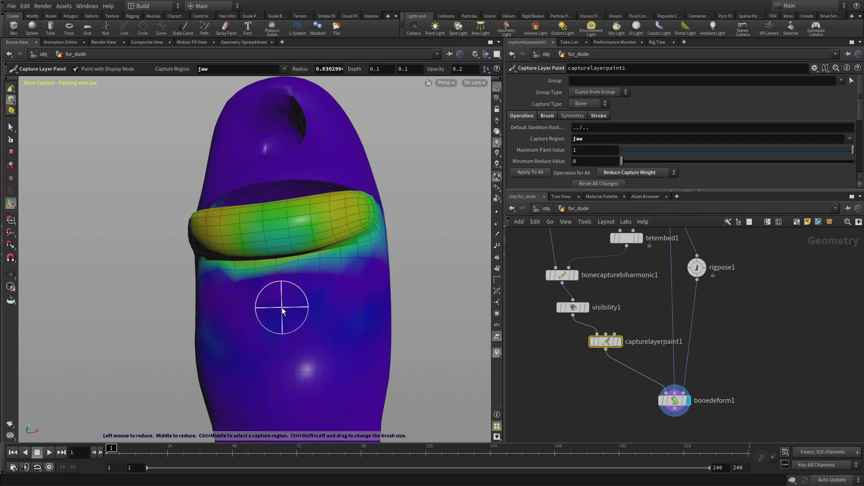
{"action": "key", "text": "Escape"}
{"action": "mouse_move", "coordinate": [280, 303]}
{"action": "left_mouse_down"}
{"action": "mouse_move", "coordinate": [249, 334]}
{"action": "mouse_move", "coordinate": [355, 332]}
{"action": "mouse_move", "coordinate": [349, 293]}
{"action": "mouse_move", "coordinate": [289, 337]}
{"action": "left_mouse_up"}
{"action": "key", "text": "Return"}
Choose lower_mouth as the capture region and examine its weight distribution along the lower lip.
{"action": "left_click", "coordinate": [850, 138]}
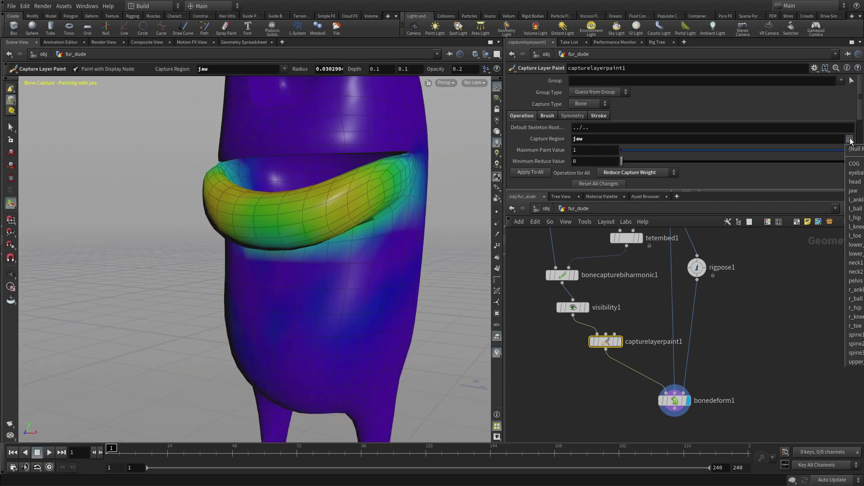
{"action": "left_click", "coordinate": [855, 253]}
{"action": "key", "text": "Escape"}
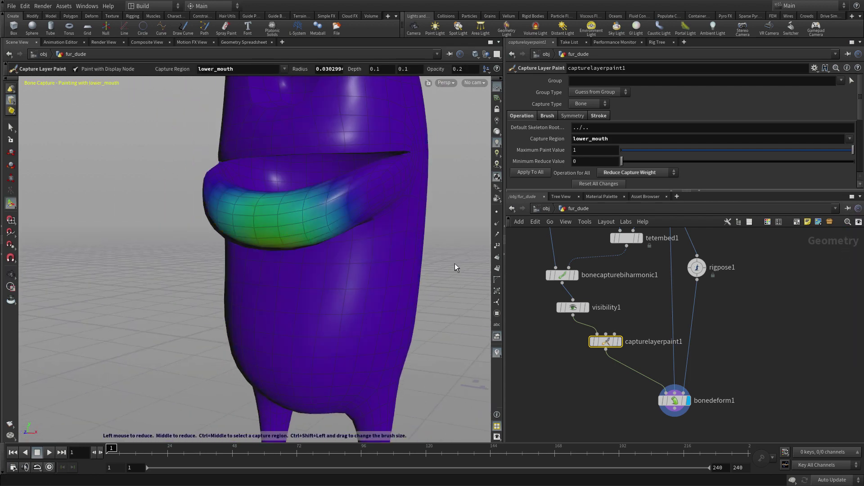
{"action": "left_click_drag", "start_coordinate": [447, 262], "coordinate": [394, 197]}
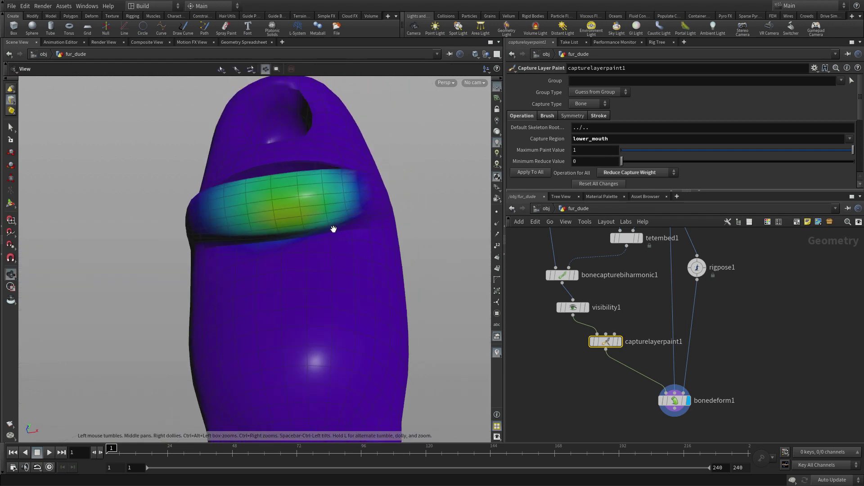
{"action": "left_click_drag", "start_coordinate": [334, 229], "coordinate": [337, 310]}
{"action": "middle_click_drag", "start_coordinate": [337, 309], "coordinate": [299, 347]}
Select rigpose1 and rotate the jaw joint to about 3.5 degrees to close the mouth.
{"action": "left_click", "coordinate": [694, 268]}
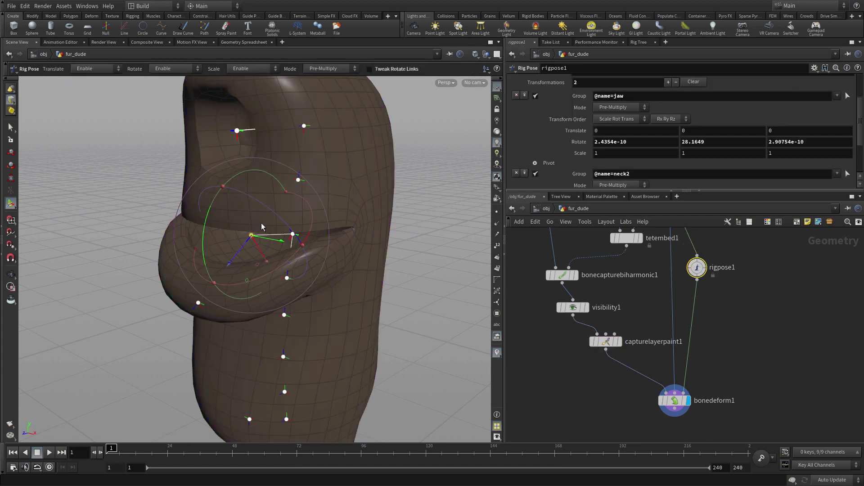
{"action": "left_click_drag", "start_coordinate": [208, 242], "coordinate": [198, 185]}
{"action": "right_click", "coordinate": [385, 247]}
{"action": "left_click", "coordinate": [149, 279]}
{"action": "key", "text": "space"}
{"action": "right_click_drag", "start_coordinate": [236, 224], "coordinate": [200, 263]}
{"action": "left_click_drag", "start_coordinate": [201, 263], "coordinate": [197, 223]}
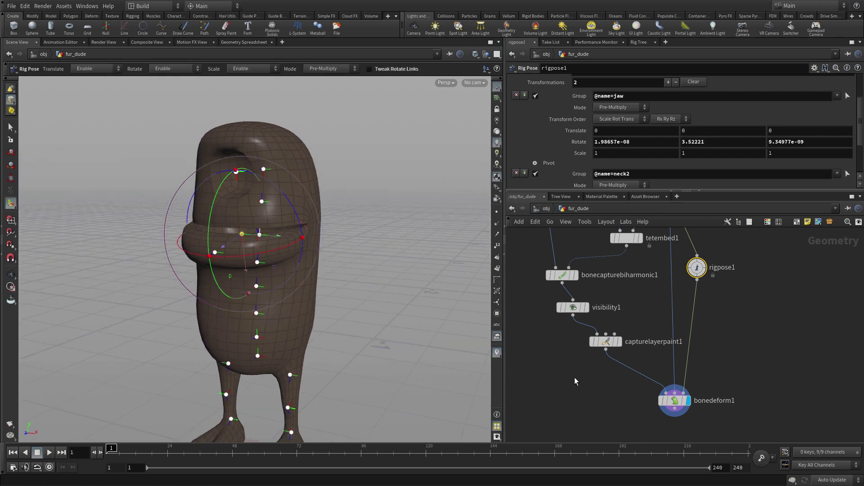
Return to capturelayerpaint1, enlarge the brush radius to about 0.1 and review the lower_mouth weight from both sides.
{"action": "left_click", "coordinate": [606, 343]}
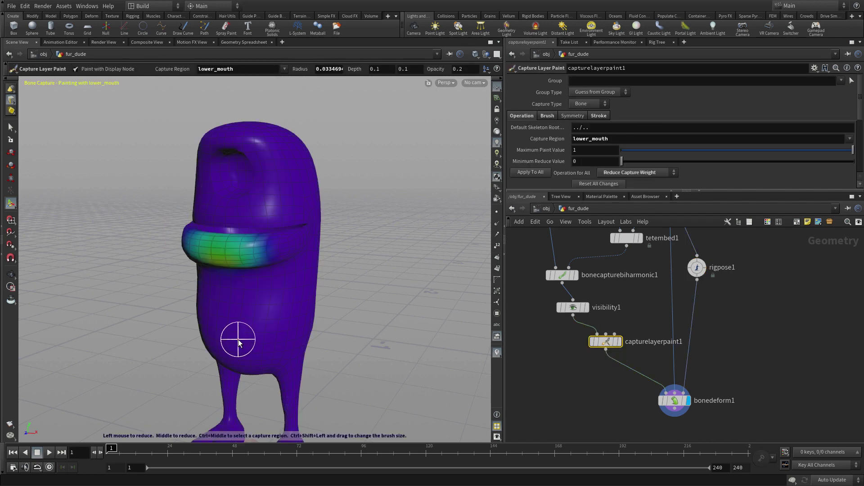
{"action": "scroll", "coordinate": [238, 339], "scroll_direction": "up", "scroll_amount": 6}
{"action": "left_click_drag", "start_coordinate": [239, 340], "coordinate": [256, 303], "text": "alt"}
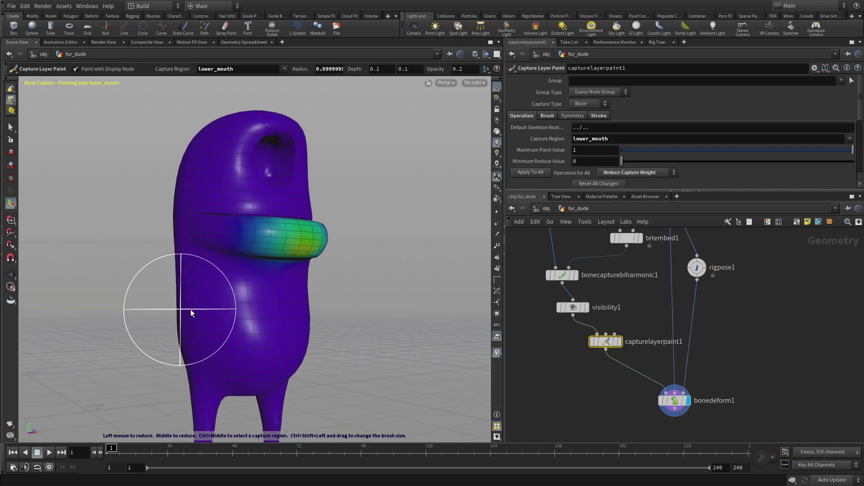
{"action": "key", "text": "Escape"}
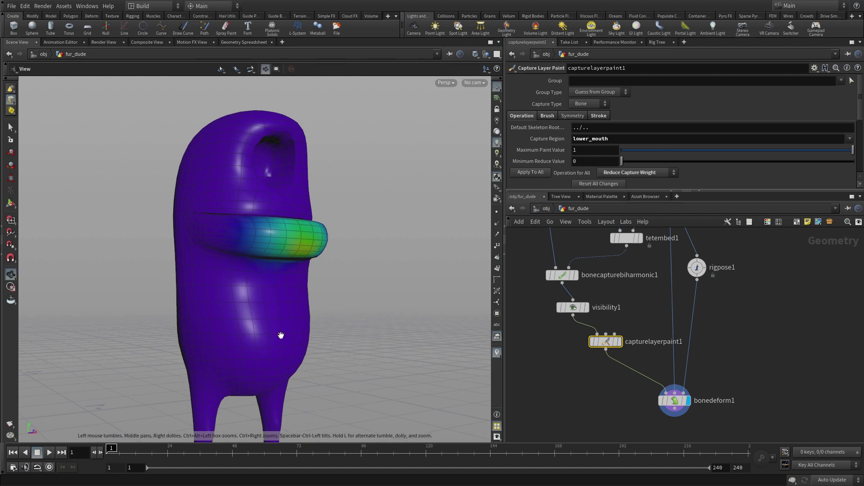
{"action": "left_click_drag", "start_coordinate": [280, 337], "coordinate": [164, 339]}
{"action": "key", "text": "Return"}
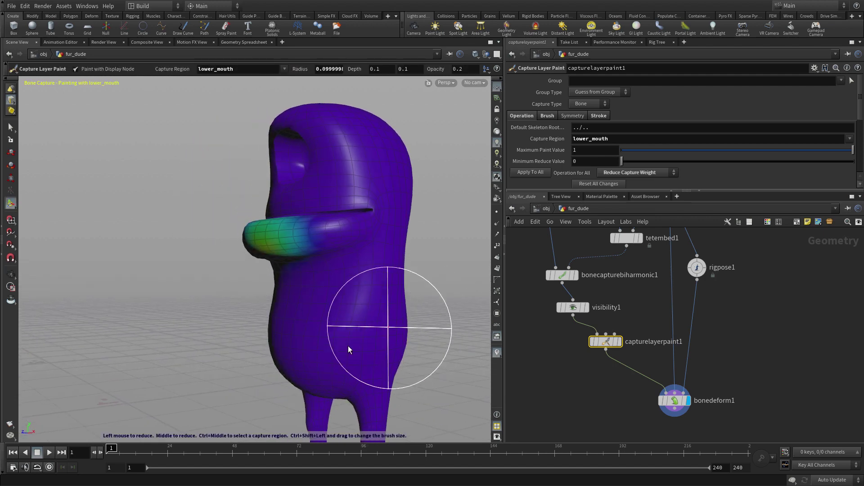
Choose jaw as the capture region and reduce its stray weight on the belly and body sides.
{"action": "left_click", "coordinate": [849, 140]}
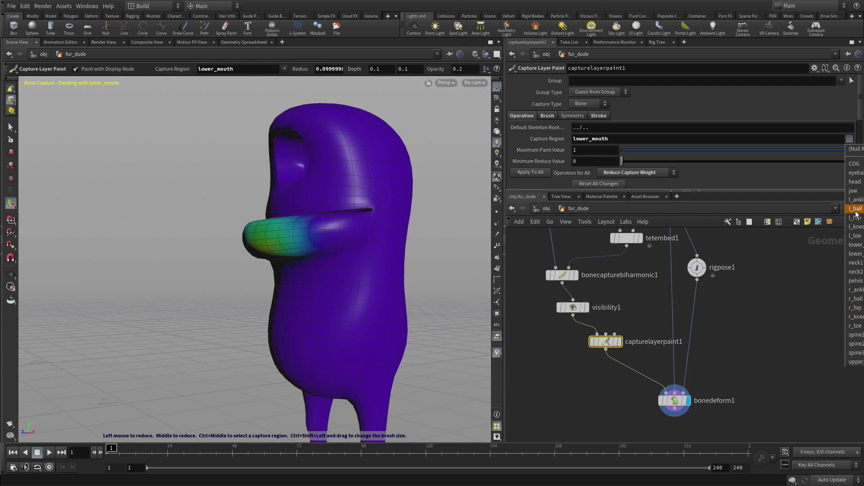
{"action": "left_click", "coordinate": [854, 191]}
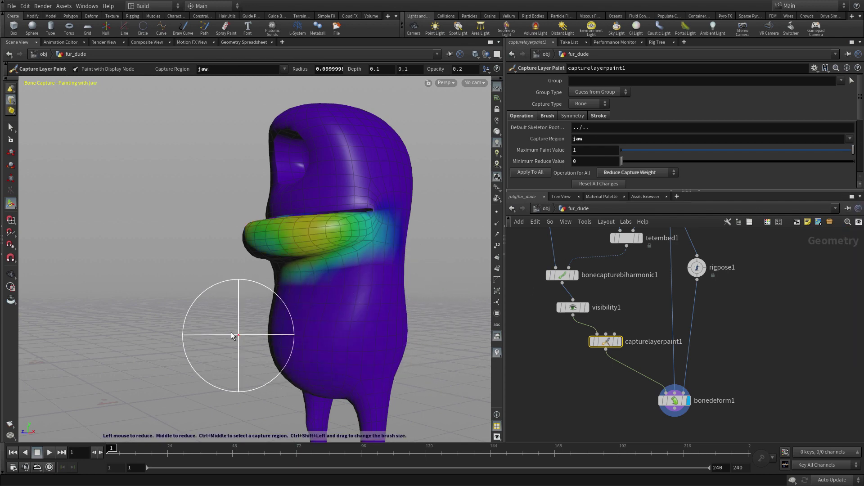
{"action": "key", "text": "Escape"}
{"action": "mouse_move", "coordinate": [270, 327]}
{"action": "left_mouse_down"}
{"action": "mouse_move", "coordinate": [359, 321]}
{"action": "mouse_move", "coordinate": [208, 333]}
{"action": "left_mouse_up"}
{"action": "key", "text": "Return"}
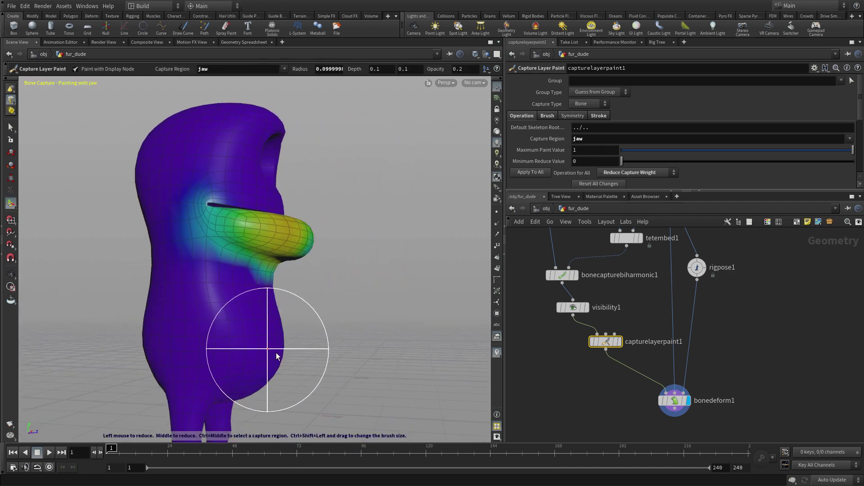
{"action": "key", "text": "Escape"}
{"action": "left_click_drag", "start_coordinate": [299, 360], "coordinate": [228, 347]}
{"action": "key", "text": "Return"}
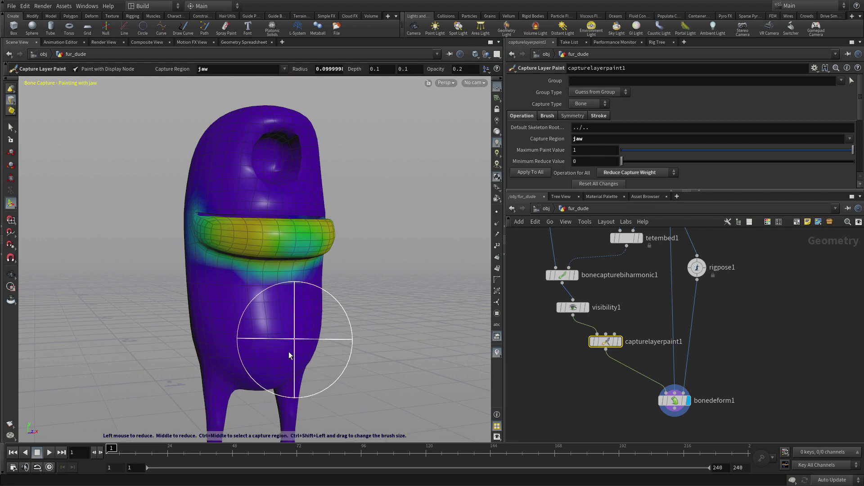
{"action": "key", "text": "Escape"}
{"action": "left_click_drag", "start_coordinate": [312, 331], "coordinate": [262, 333]}
{"action": "key", "text": "Return"}
Select rigpose1 and rotate the jaw joint to about 27.8 degrees to open the mouth.
{"action": "left_click", "coordinate": [697, 267]}
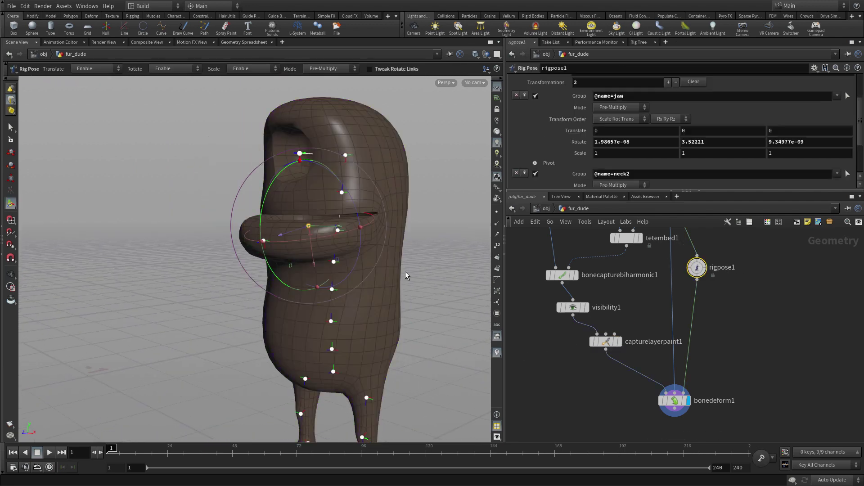
{"action": "left_click_drag", "start_coordinate": [263, 215], "coordinate": [272, 235]}
{"action": "key", "text": "space"}
{"action": "right_click_drag", "start_coordinate": [412, 275], "coordinate": [451, 237]}
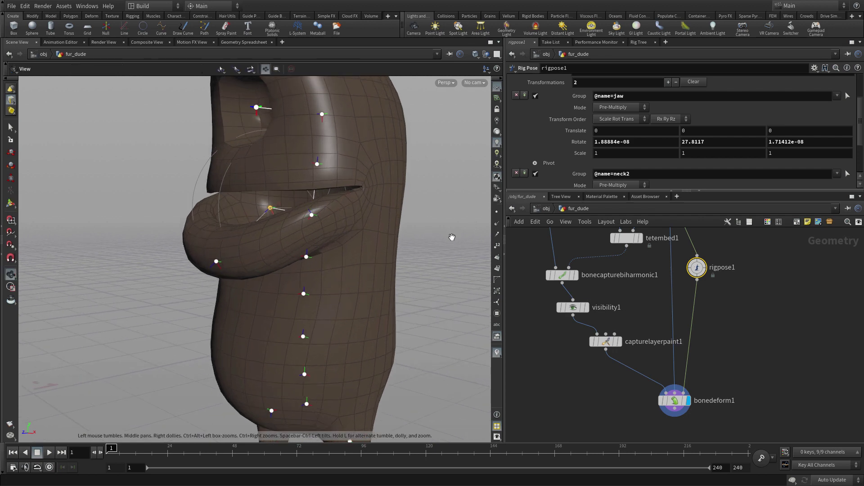
{"action": "middle_click_drag", "start_coordinate": [306, 235], "coordinate": [274, 204]}
Frame the legs and feet, return to capturelayerpaint1 and choose l_toe as the capture region.
{"action": "middle_click_drag", "start_coordinate": [364, 300], "coordinate": [372, 250]}
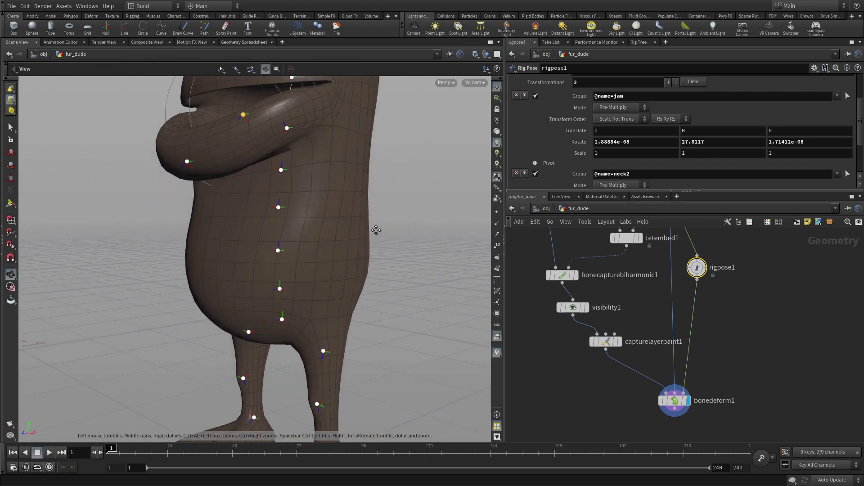
{"action": "right_click_drag", "start_coordinate": [370, 338], "coordinate": [297, 340]}
{"action": "middle_click_drag", "start_coordinate": [351, 358], "coordinate": [351, 262]}
{"action": "key", "text": "Return"}
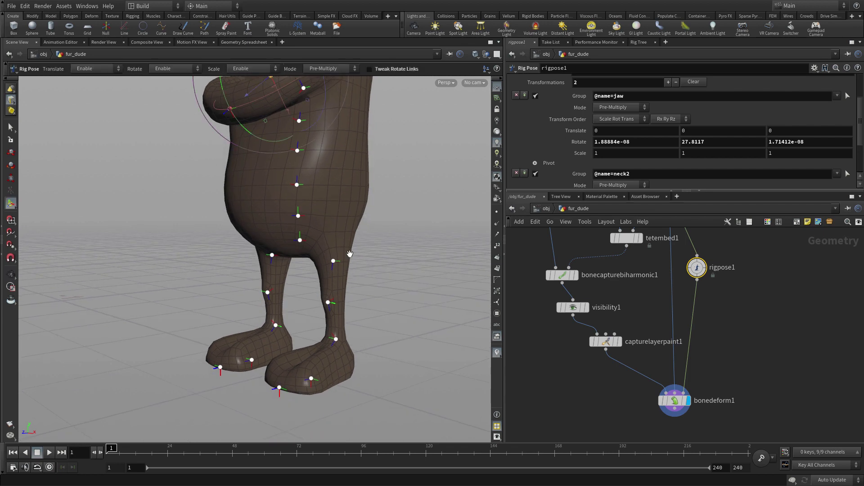
{"action": "left_click_drag", "start_coordinate": [350, 254], "coordinate": [363, 278], "text": "alt"}
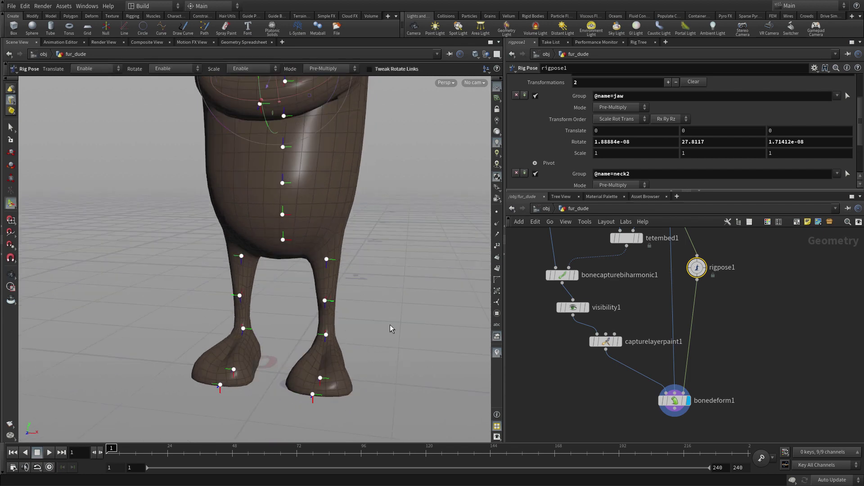
{"action": "left_click_drag", "start_coordinate": [403, 326], "coordinate": [369, 330], "text": "alt"}
{"action": "key", "text": "Return"}
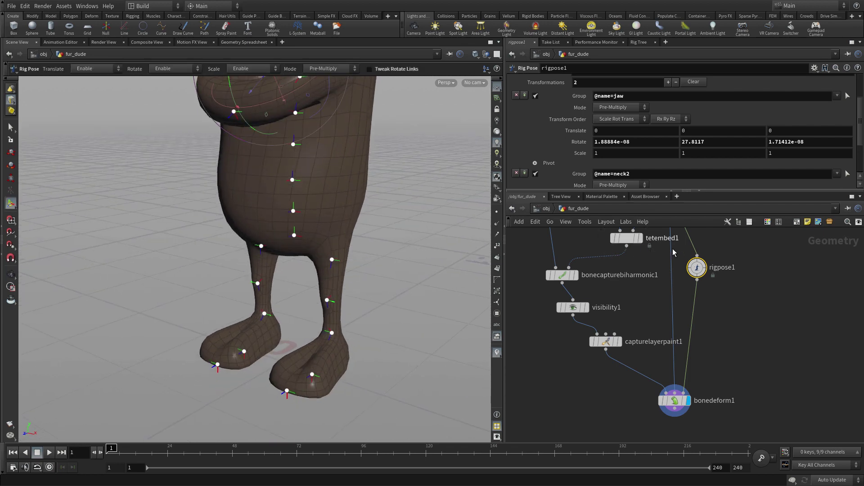
{"action": "left_click", "coordinate": [605, 341]}
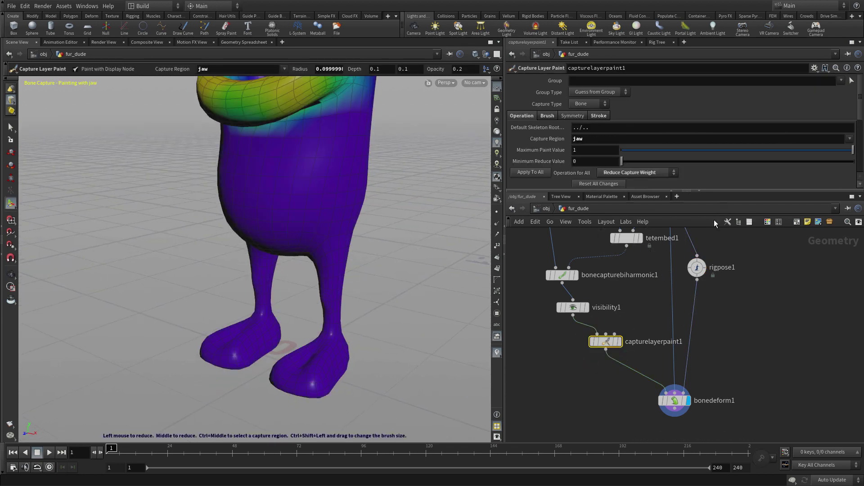
{"action": "left_click", "coordinate": [850, 139]}
{"action": "left_click", "coordinate": [855, 236]}
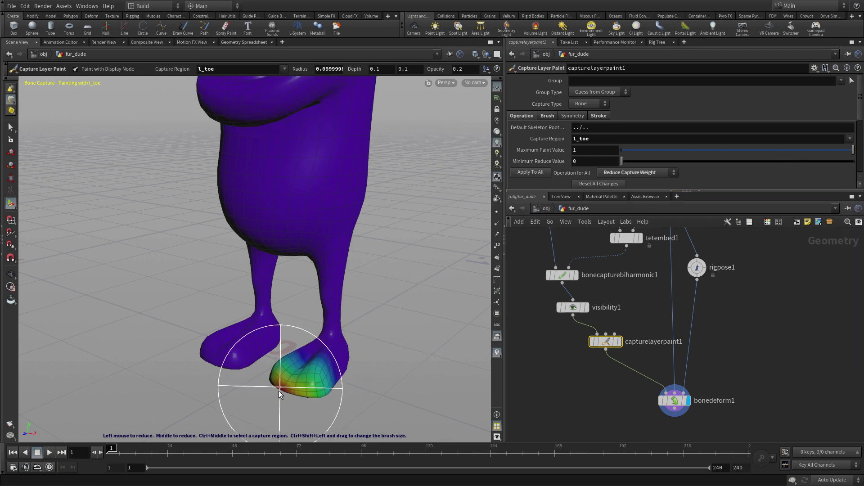
Set the primary brush operation to Paint and paint l_toe weight over the front of the left foot.
{"action": "left_click_drag", "start_coordinate": [295, 388], "coordinate": [293, 382]}
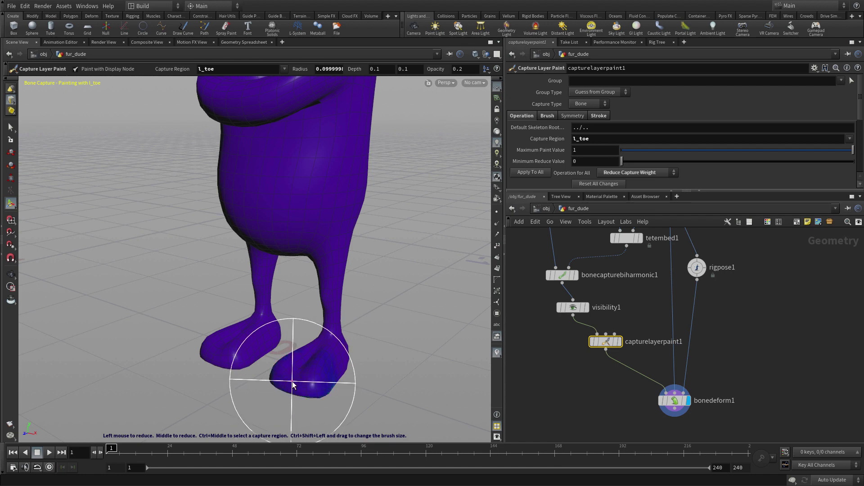
{"action": "right_click", "coordinate": [293, 382]}
{"action": "left_click", "coordinate": [313, 313]}
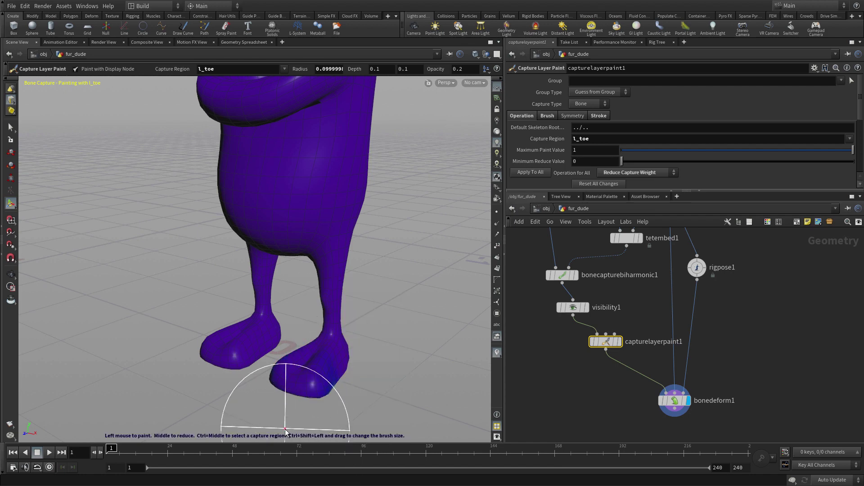
{"action": "mouse_move", "coordinate": [288, 391]}
{"action": "left_mouse_down"}
{"action": "mouse_move", "coordinate": [301, 383]}
{"action": "mouse_move", "coordinate": [304, 417]}
{"action": "mouse_move", "coordinate": [290, 266]}
{"action": "mouse_move", "coordinate": [307, 252]}
{"action": "mouse_move", "coordinate": [284, 285]}
{"action": "mouse_move", "coordinate": [235, 212]}
{"action": "mouse_move", "coordinate": [256, 328]}
{"action": "left_mouse_up"}
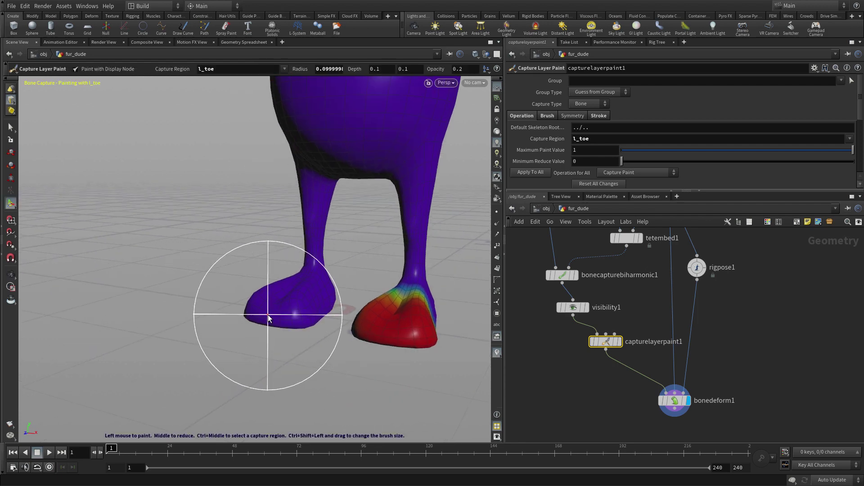
Choose r_toe as the capture region and paint the right foot's toes with a brush radius of about 0.067.
{"action": "left_click", "coordinate": [849, 140]}
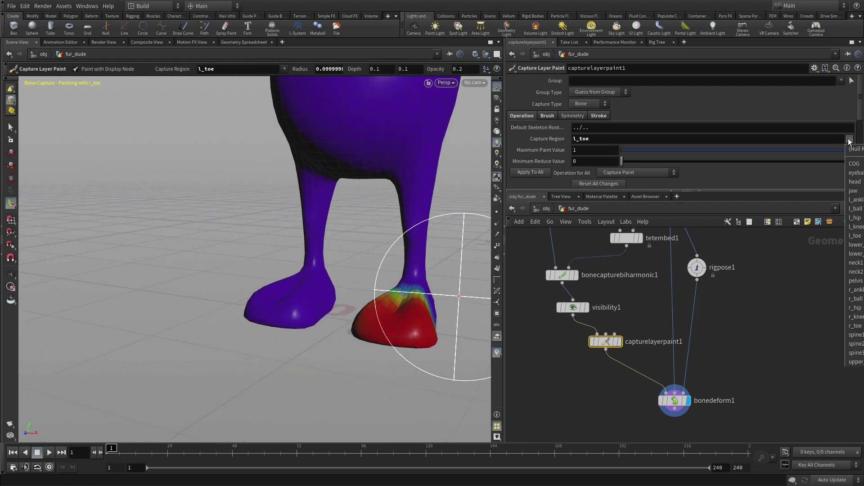
{"action": "left_click", "coordinate": [861, 325]}
{"action": "mouse_move", "coordinate": [274, 306]}
{"action": "left_mouse_down"}
{"action": "mouse_move", "coordinate": [285, 314]}
{"action": "mouse_move", "coordinate": [288, 191]}
{"action": "left_mouse_up"}
{"action": "scroll", "coordinate": [285, 318], "scroll_direction": "down", "scroll_amount": 4}
{"action": "left_click_drag", "start_coordinate": [246, 354], "coordinate": [286, 319]}
{"action": "middle_click_drag", "start_coordinate": [294, 311], "coordinate": [293, 296], "text": "alt"}
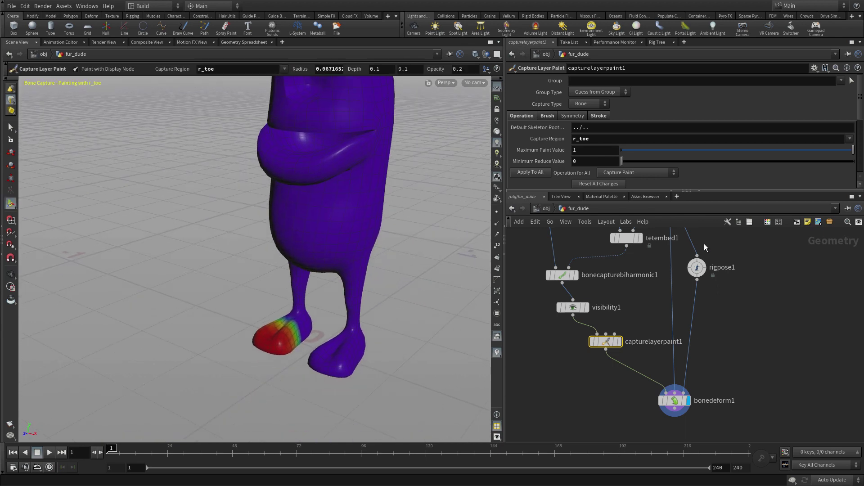
In rigpose1, bend the left knee about 47.6 degrees and rotate the l_ball joint to about -33 degrees.
{"action": "left_click", "coordinate": [699, 267]}
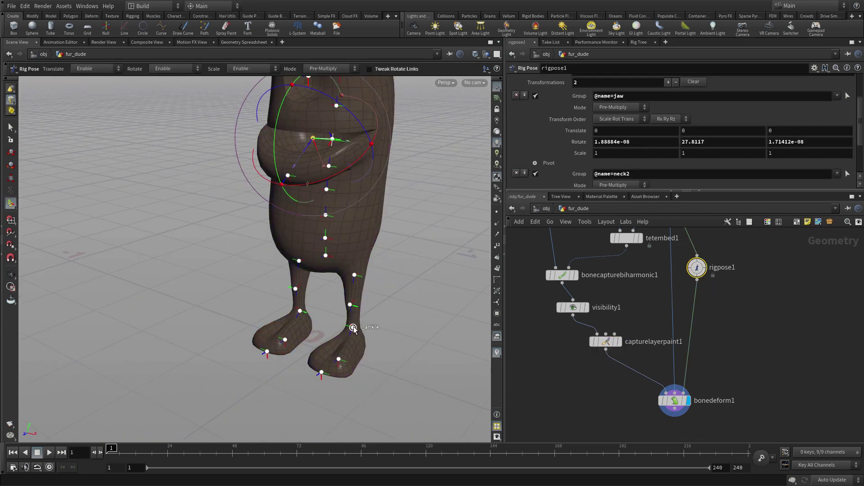
{"action": "left_click", "coordinate": [349, 307]}
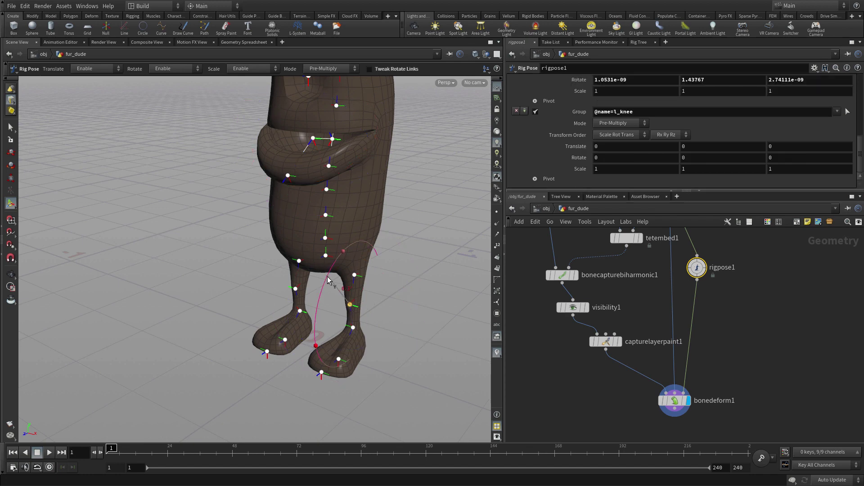
{"action": "left_click_drag", "start_coordinate": [334, 281], "coordinate": [338, 305]}
{"action": "left_click", "coordinate": [361, 339]}
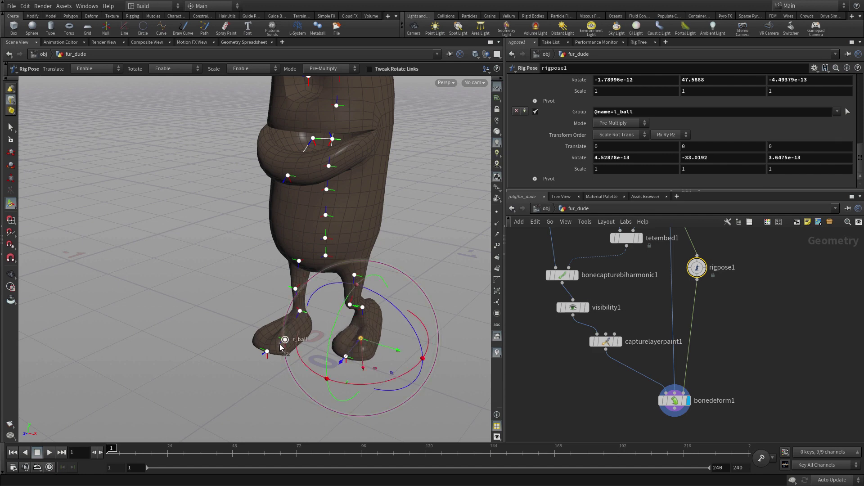
Rotate the r_ball joint to about -16.3 degrees to lift the right toes.
{"action": "left_click", "coordinate": [295, 349]}
{"action": "left_click", "coordinate": [285, 340]}
{"action": "left_click_drag", "start_coordinate": [260, 322], "coordinate": [252, 263]}
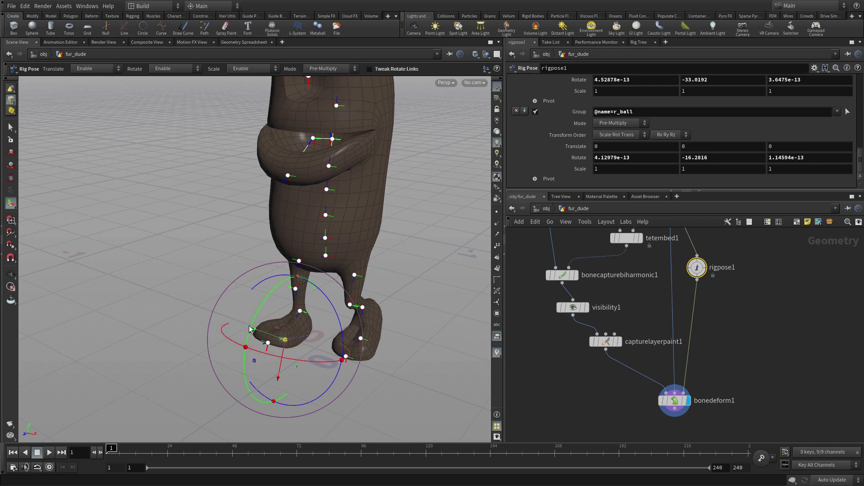
In capturelayerpaint1, switch the primary brush operation to Smooth Final and smooth the r_toe weights across the right foot.
{"action": "right_click_drag", "start_coordinate": [338, 338], "coordinate": [398, 303], "text": "alt"}
{"action": "middle_click_drag", "start_coordinate": [398, 303], "coordinate": [349, 306], "text": "alt"}
{"action": "key", "text": "Return"}
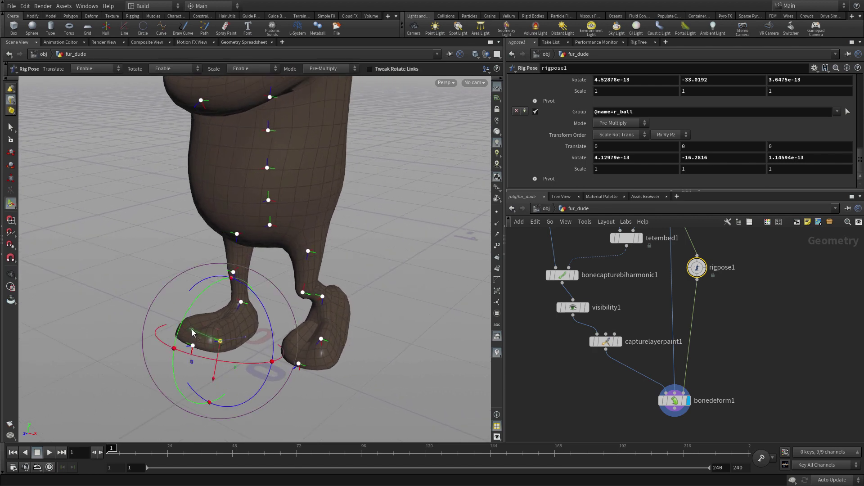
{"action": "left_click", "coordinate": [606, 341]}
{"action": "right_click", "coordinate": [265, 339]}
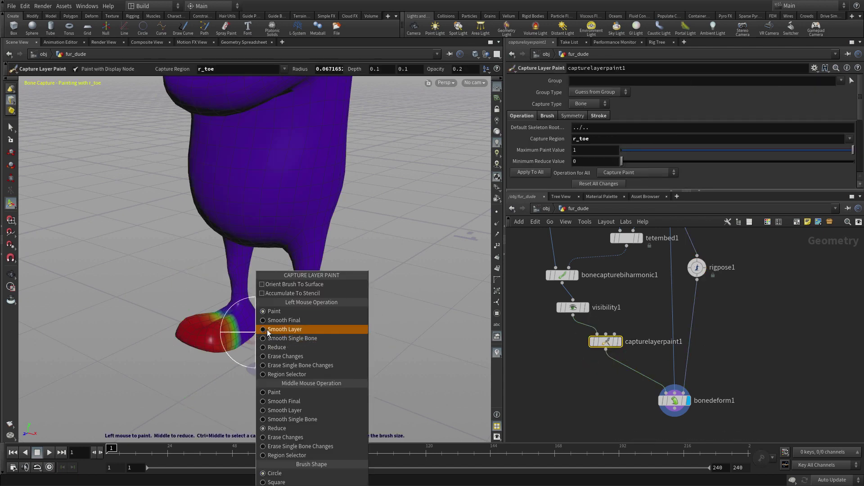
{"action": "left_click", "coordinate": [266, 329]}
{"action": "mouse_move", "coordinate": [254, 329]}
{"action": "left_mouse_down"}
{"action": "mouse_move", "coordinate": [218, 299]}
{"action": "mouse_move", "coordinate": [253, 346]}
{"action": "mouse_move", "coordinate": [228, 313]}
{"action": "mouse_move", "coordinate": [232, 320]}
{"action": "left_mouse_up"}
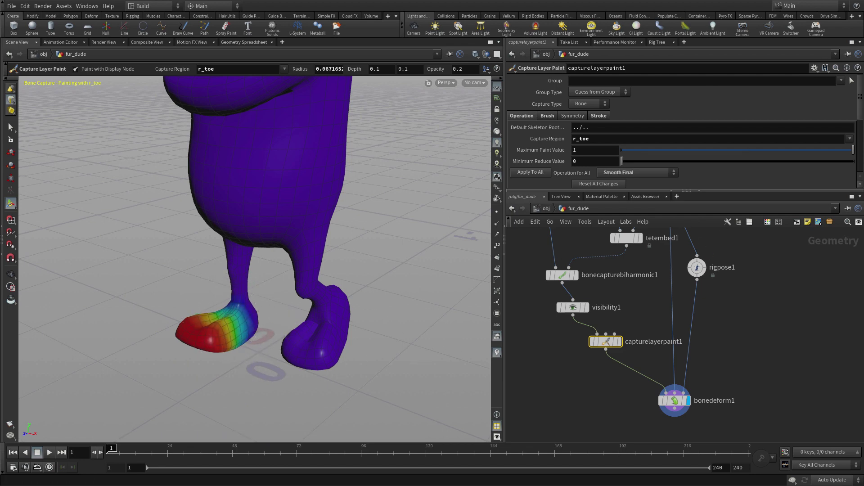
Choose l_toe as the capture region and smooth its weights across the left foot.
{"action": "left_click", "coordinate": [850, 139]}
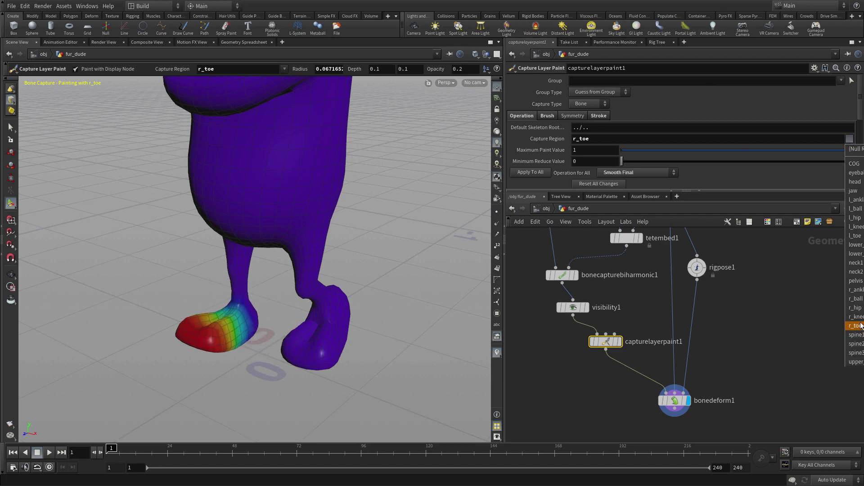
{"action": "left_click", "coordinate": [851, 236]}
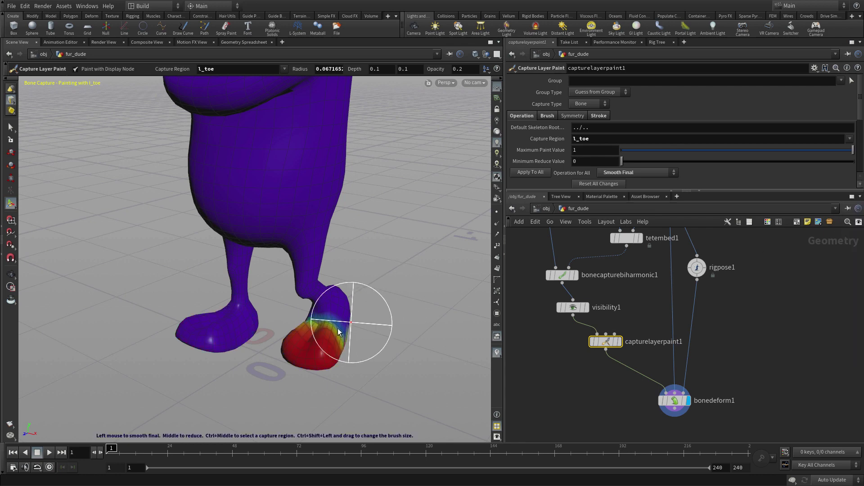
{"action": "key", "text": "Escape"}
{"action": "left_click_drag", "start_coordinate": [326, 328], "coordinate": [490, 329]}
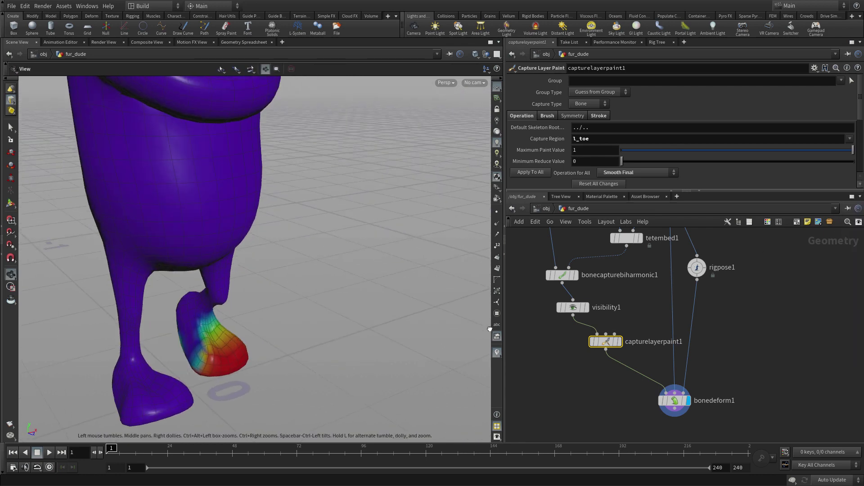
{"action": "key", "text": "Return"}
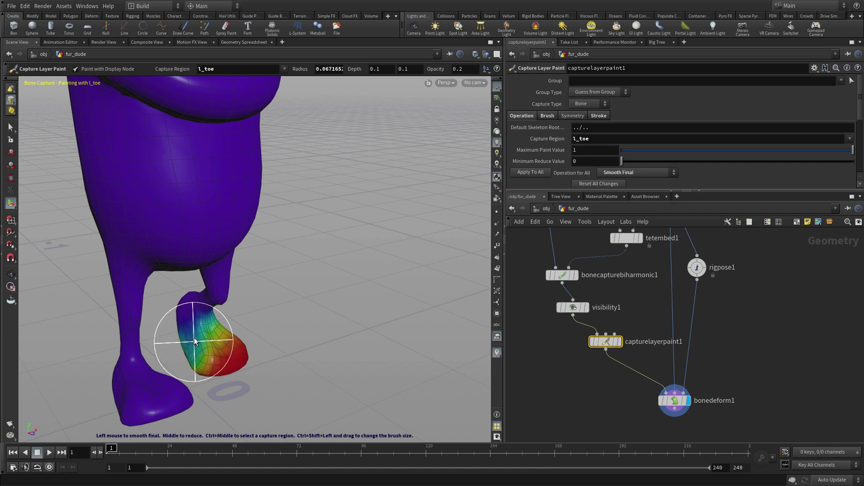
Set the primary brush operation to Paint and strengthen the l_toe weight along the front edge of the left foot.
{"action": "left_click_drag", "start_coordinate": [380, 328], "coordinate": [316, 309], "text": "alt"}
{"action": "middle_click_drag", "start_coordinate": [339, 351], "coordinate": [347, 311], "text": "alt"}
{"action": "right_click", "coordinate": [347, 308]}
{"action": "left_click", "coordinate": [373, 341]}
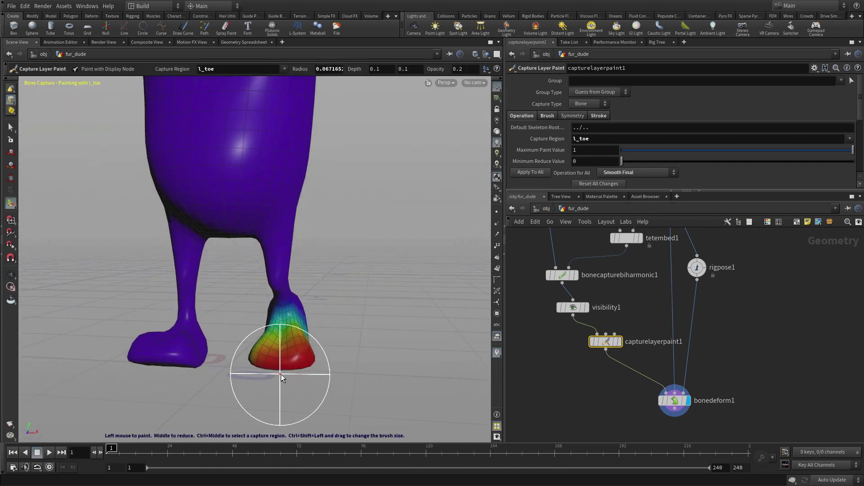
{"action": "left_click_drag", "start_coordinate": [268, 360], "coordinate": [305, 363]}
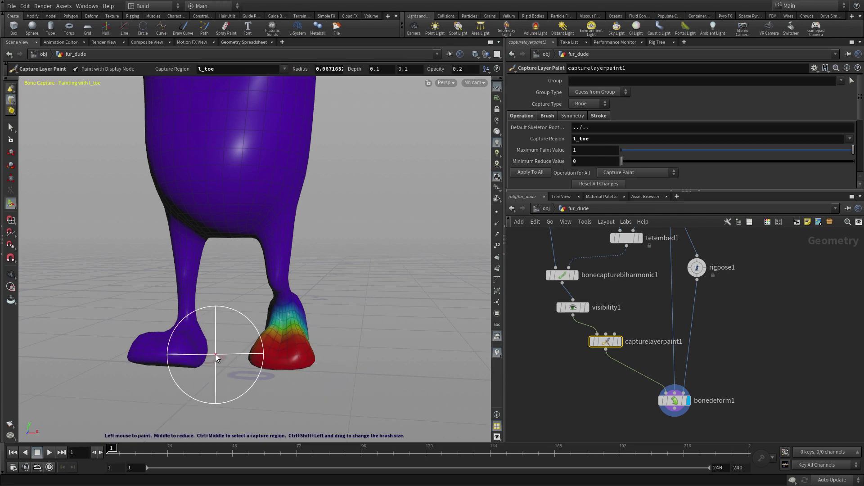
Choose pelvis as the capture region and examine its weight distribution over the lower body.
{"action": "right_click_drag", "start_coordinate": [458, 290], "coordinate": [353, 249], "text": "alt"}
{"action": "middle_click_drag", "start_coordinate": [353, 249], "coordinate": [287, 328], "text": "alt"}
{"action": "left_click_drag", "start_coordinate": [288, 328], "coordinate": [347, 313], "text": "alt"}
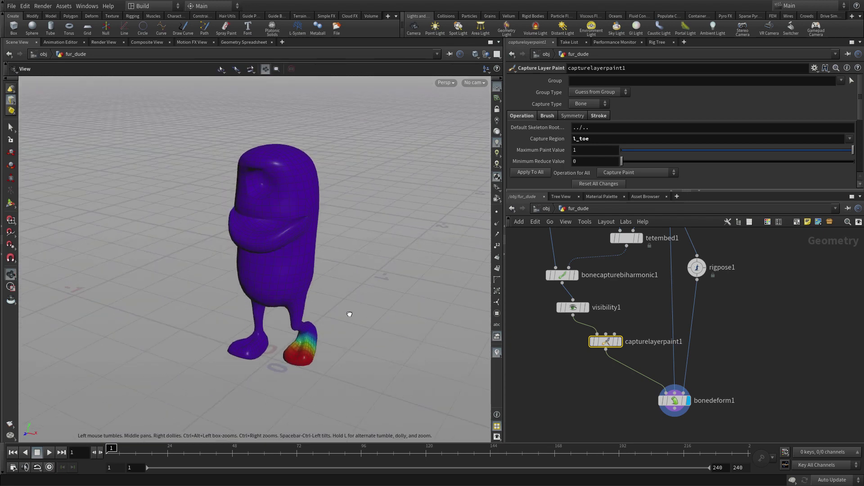
{"action": "middle_click_drag", "start_coordinate": [347, 313], "coordinate": [321, 319], "text": "alt"}
{"action": "right_click_drag", "start_coordinate": [321, 319], "coordinate": [358, 260], "text": "alt"}
{"action": "middle_click_drag", "start_coordinate": [357, 260], "coordinate": [367, 317], "text": "alt"}
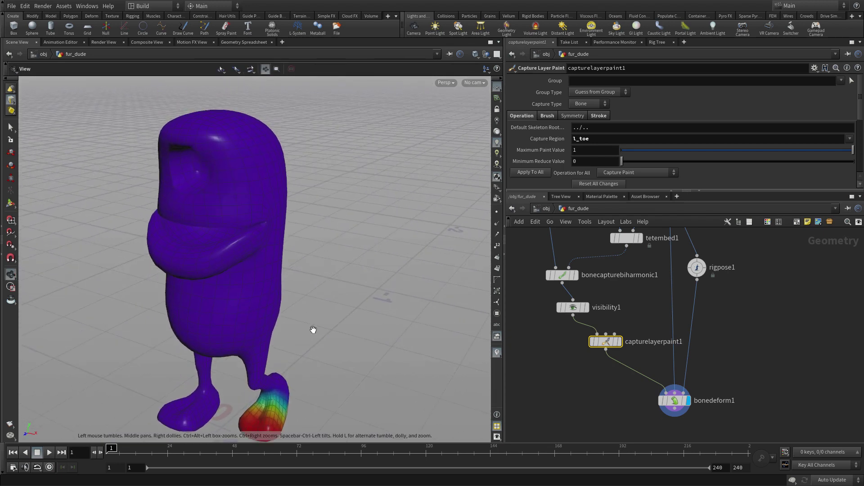
{"action": "left_click_drag", "start_coordinate": [312, 329], "coordinate": [324, 307], "text": "alt"}
{"action": "key", "text": "Return"}
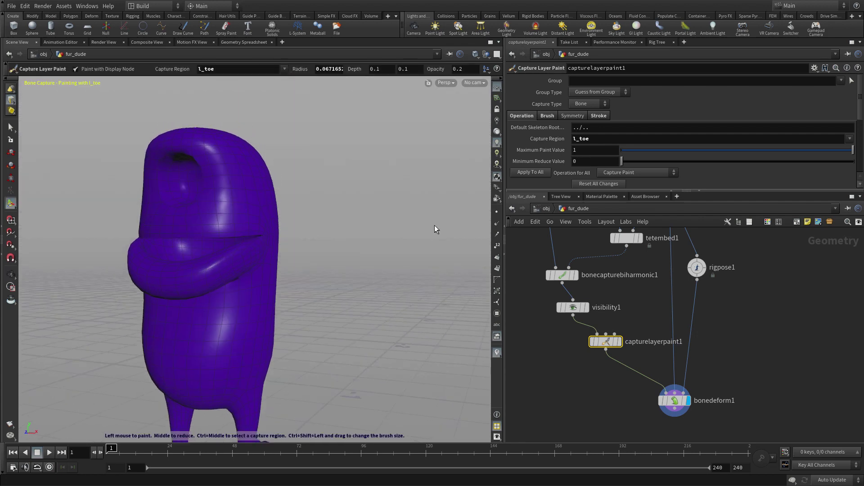
{"action": "left_click", "coordinate": [849, 139]}
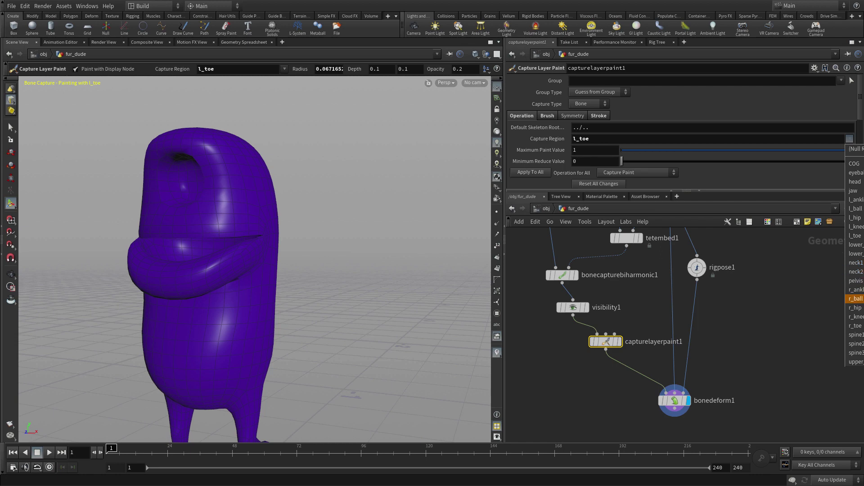
{"action": "left_click", "coordinate": [855, 281]}
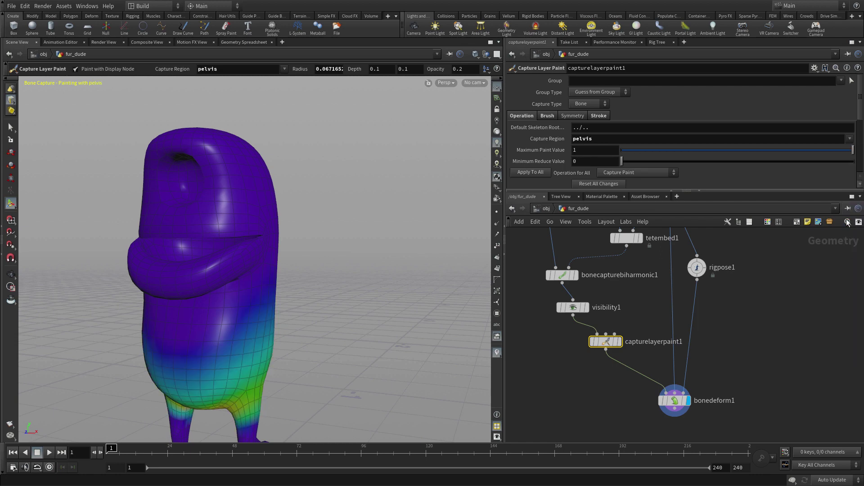
Choose l_knee as the capture region and examine its influence on the left leg.
{"action": "left_click", "coordinate": [849, 140]}
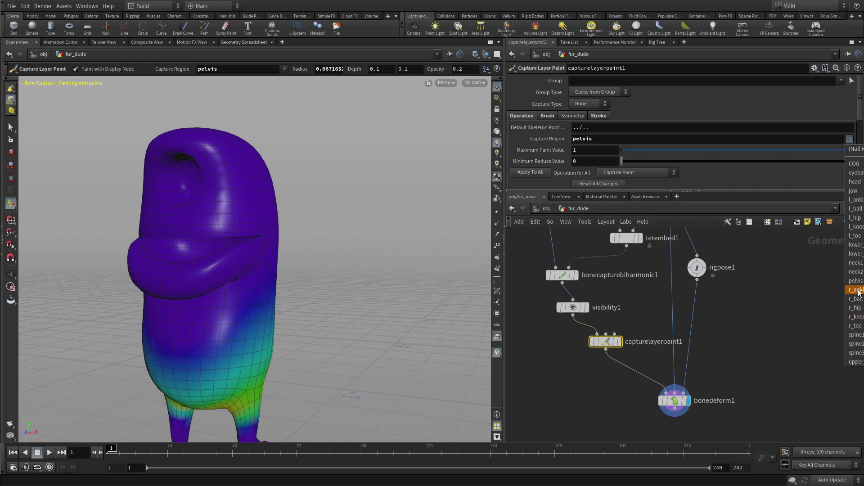
{"action": "left_click", "coordinate": [855, 226]}
{"action": "key", "text": "space"}
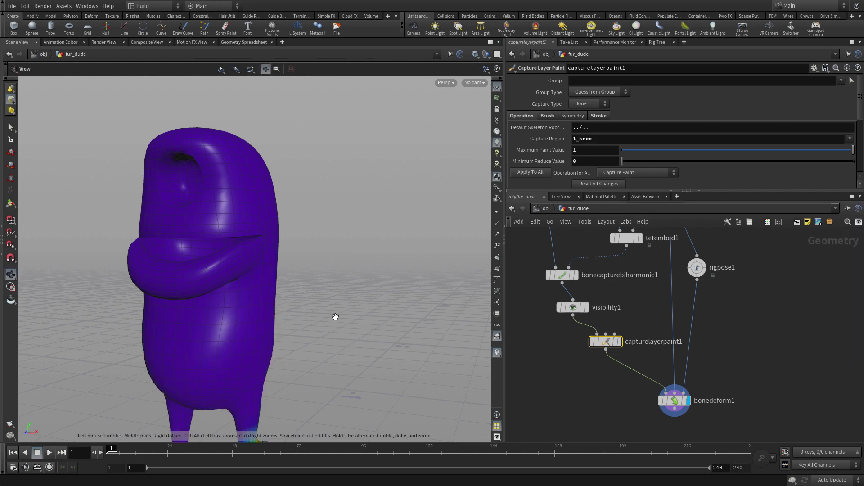
{"action": "right_click_drag", "start_coordinate": [328, 310], "coordinate": [303, 347]}
{"action": "middle_click_drag", "start_coordinate": [303, 347], "coordinate": [299, 274]}
{"action": "key", "text": "Return"}
{"action": "mouse_move", "coordinate": [706, 273]}
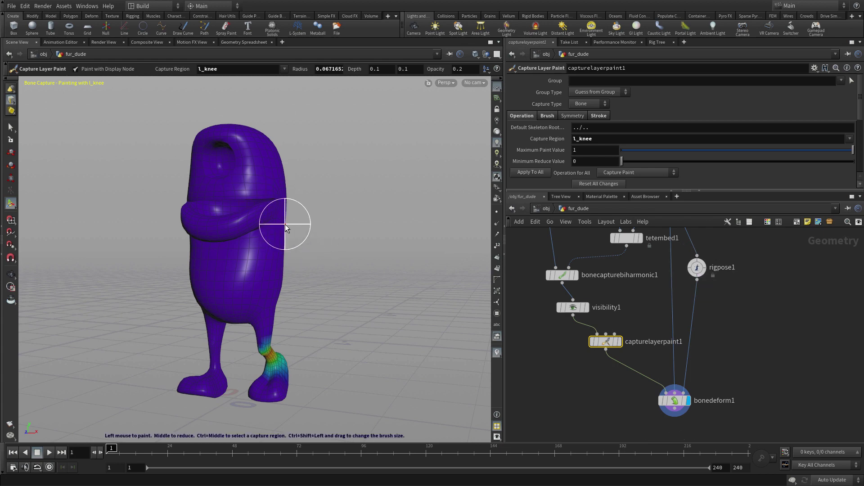
{"action": "key", "text": "Escape"}
{"action": "mouse_move", "coordinate": [315, 238]}
{"action": "left_mouse_down"}
{"action": "mouse_move", "coordinate": [378, 239]}
{"action": "mouse_move", "coordinate": [325, 242]}
{"action": "left_mouse_up"}
{"action": "key", "text": "Return"}
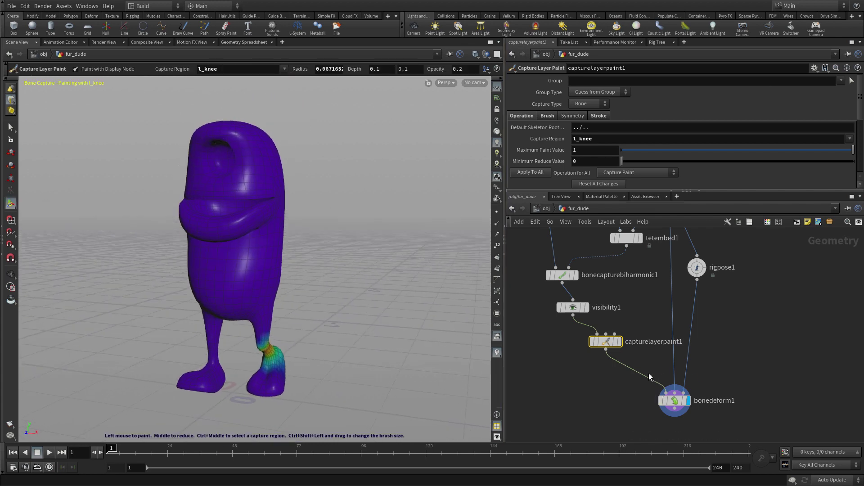
Set visibility1 to hide Non-Selected Primitives so that only the fur_dude_tongue group is shown.
{"action": "left_click", "coordinate": [574, 307]}
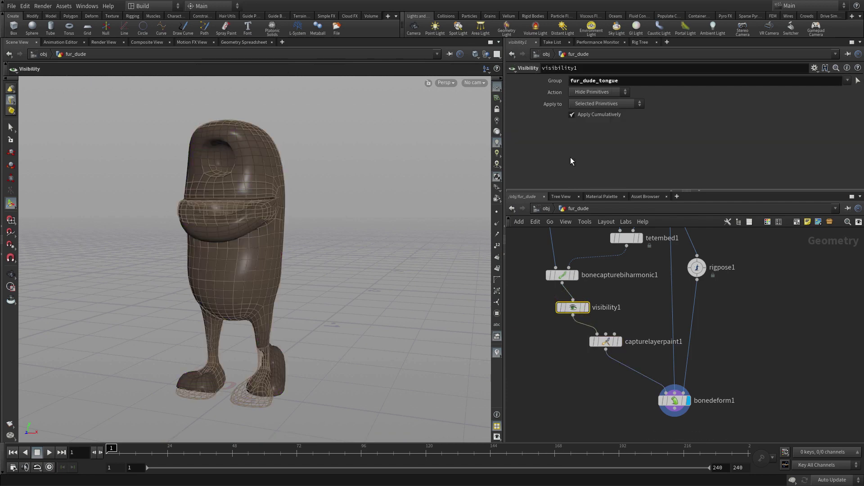
{"action": "left_click", "coordinate": [583, 102]}
{"action": "left_click", "coordinate": [586, 122]}
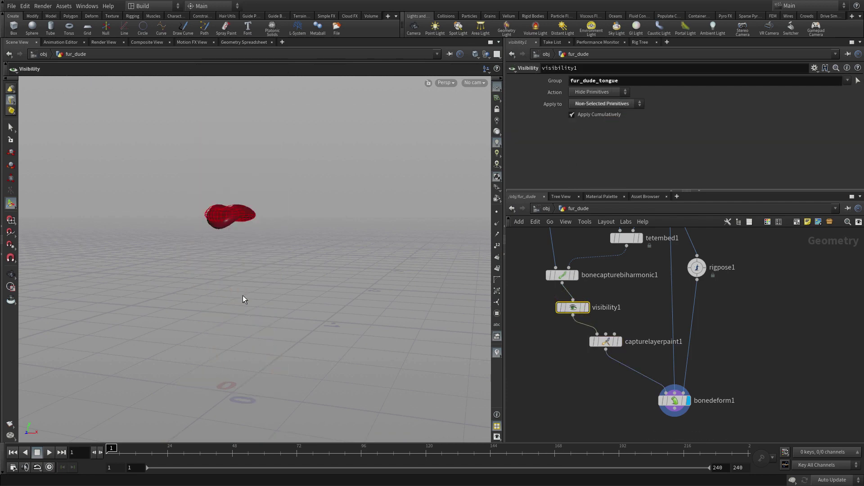
{"action": "left_click_drag", "start_coordinate": [272, 231], "coordinate": [271, 283]}
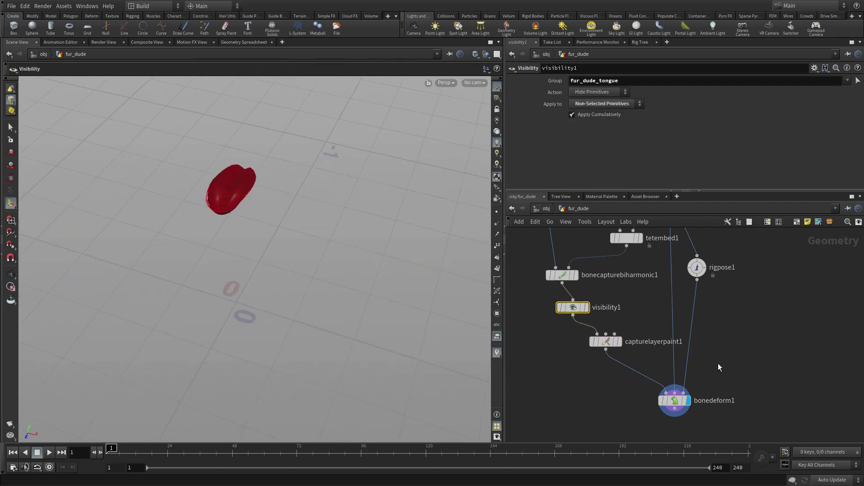
In capturelayerpaint1, choose jaw as the capture region and paint jaw weight over the front of the tongue.
{"action": "left_click", "coordinate": [610, 340]}
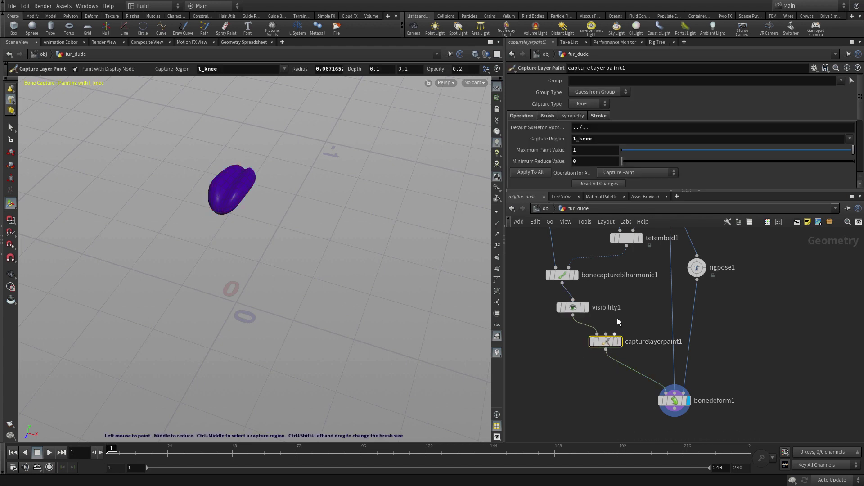
{"action": "left_click", "coordinate": [850, 139]}
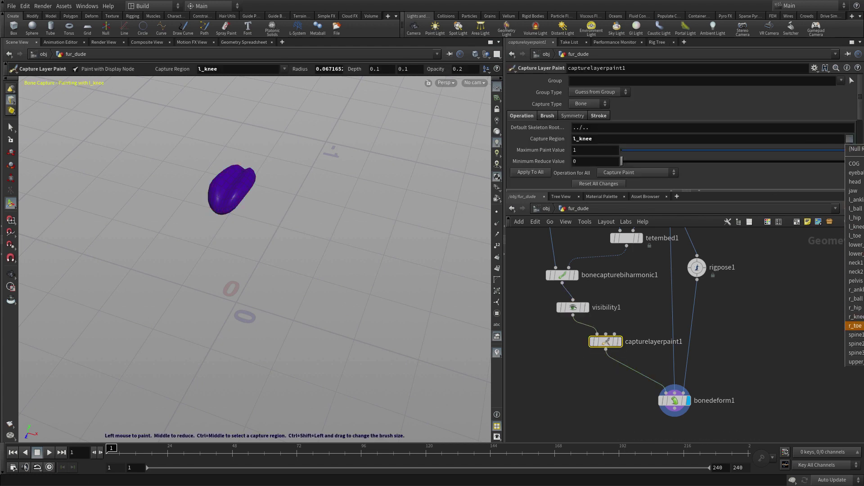
{"action": "left_click", "coordinate": [853, 191]}
{"action": "scroll", "coordinate": [357, 120], "scroll_direction": "up", "scroll_amount": 5}
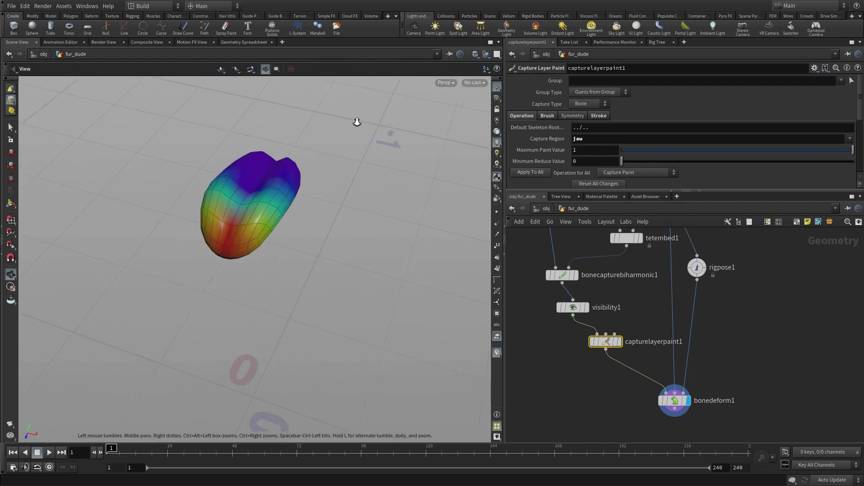
{"action": "mouse_move", "coordinate": [238, 261]}
{"action": "left_mouse_down"}
{"action": "mouse_move", "coordinate": [204, 265]}
{"action": "mouse_move", "coordinate": [235, 271]}
{"action": "left_mouse_up"}
{"action": "mouse_move", "coordinate": [235, 272]}
{"action": "left_mouse_down", "text": "alt"}
{"action": "mouse_move", "coordinate": [252, 262]}
{"action": "mouse_move", "coordinate": [247, 149]}
{"action": "mouse_move", "coordinate": [209, 228]}
{"action": "mouse_move", "coordinate": [247, 236]}
{"action": "mouse_move", "coordinate": [201, 302]}
{"action": "mouse_move", "coordinate": [227, 249]}
{"action": "left_mouse_up", "text": "alt"}
{"action": "key", "text": "Return"}
Switch the primary brush operation to Smooth Final and smooth the jaw weights along the tongue.
{"action": "right_click", "coordinate": [261, 168]}
{"action": "left_click", "coordinate": [279, 218]}
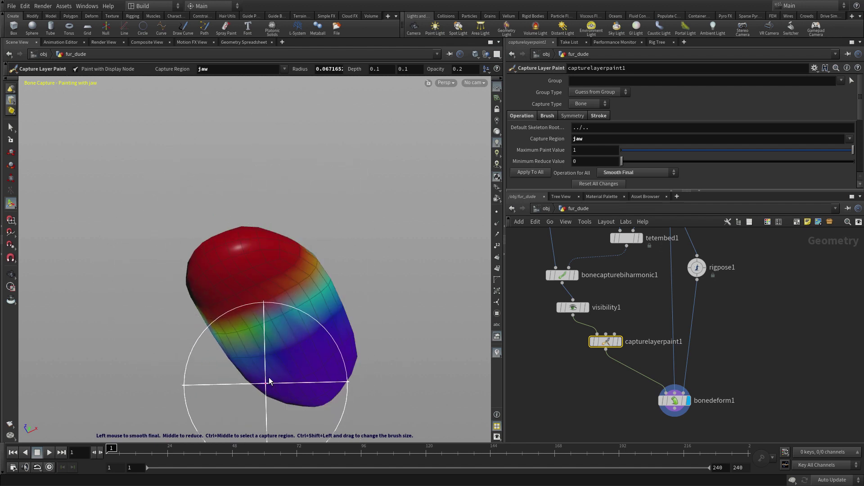
{"action": "mouse_move", "coordinate": [348, 318]}
{"action": "left_mouse_down"}
{"action": "mouse_move", "coordinate": [245, 360]}
{"action": "mouse_move", "coordinate": [309, 357]}
{"action": "mouse_move", "coordinate": [291, 394]}
{"action": "left_mouse_up"}
{"action": "mouse_move", "coordinate": [261, 225]}
{"action": "left_mouse_down"}
{"action": "mouse_move", "coordinate": [251, 214]}
{"action": "mouse_move", "coordinate": [294, 240]}
{"action": "left_mouse_up"}
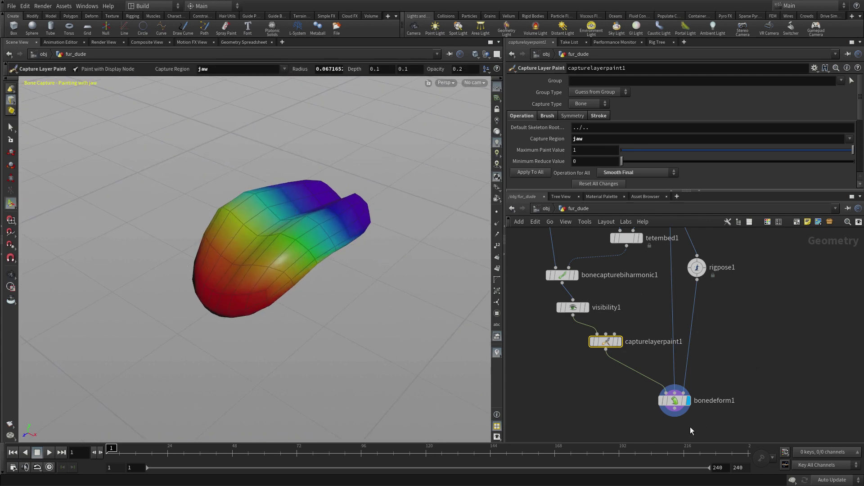
In rigpose1, rotate the jaw joint to about 9.1 degrees to test how the tongue follows.
{"action": "left_click", "coordinate": [697, 270]}
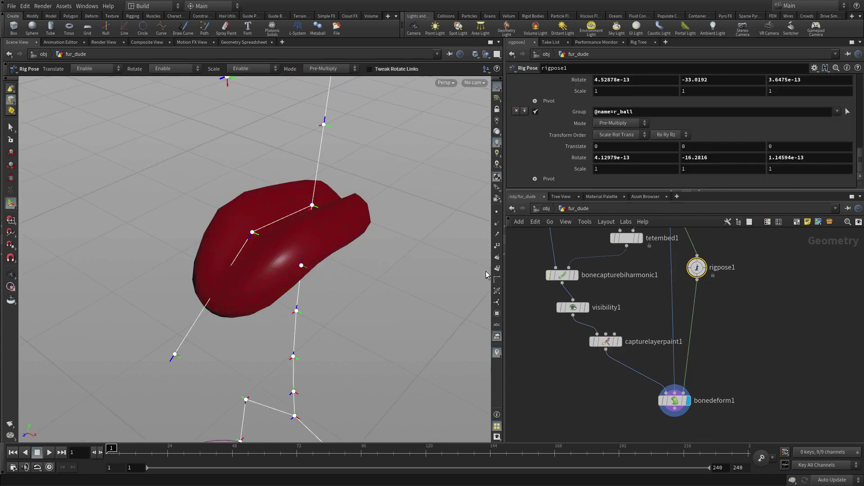
{"action": "left_click", "coordinate": [252, 233]}
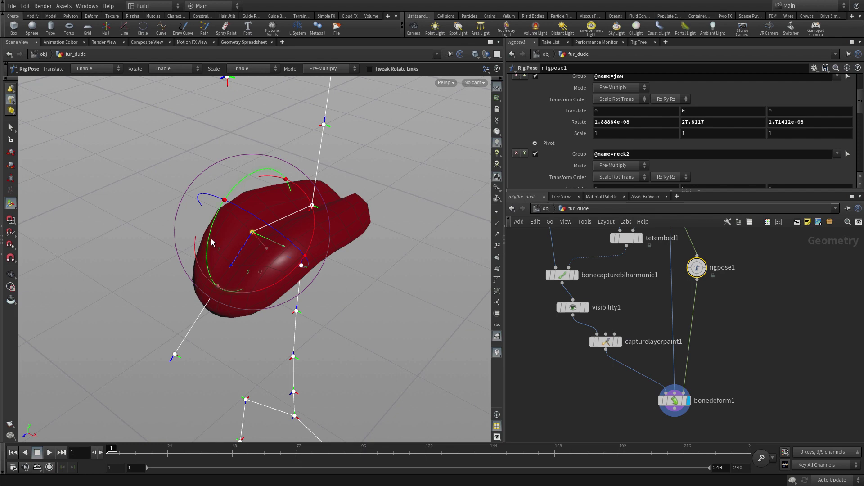
{"action": "left_click_drag", "start_coordinate": [212, 243], "coordinate": [183, 205]}
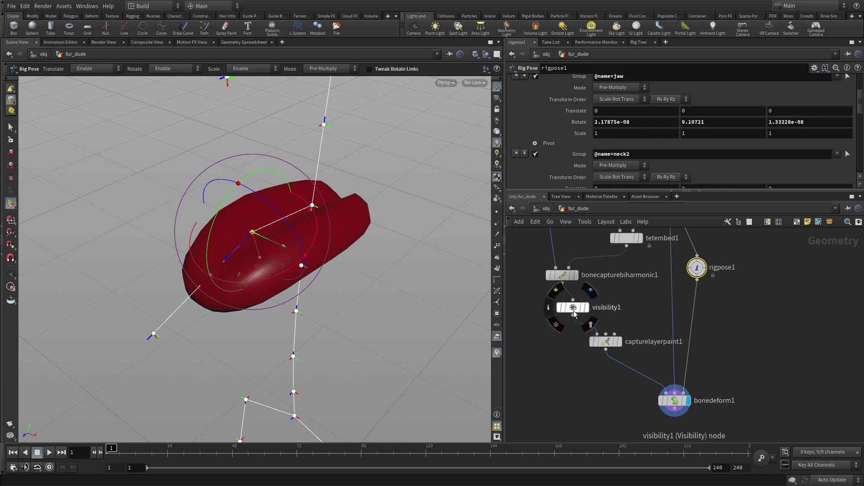
Bypass the visibility1 node, select bonedeform1 and inspect the deformed creature with its whole body shown.
{"action": "left_click", "coordinate": [573, 307]}
{"action": "left_click", "coordinate": [557, 292]}
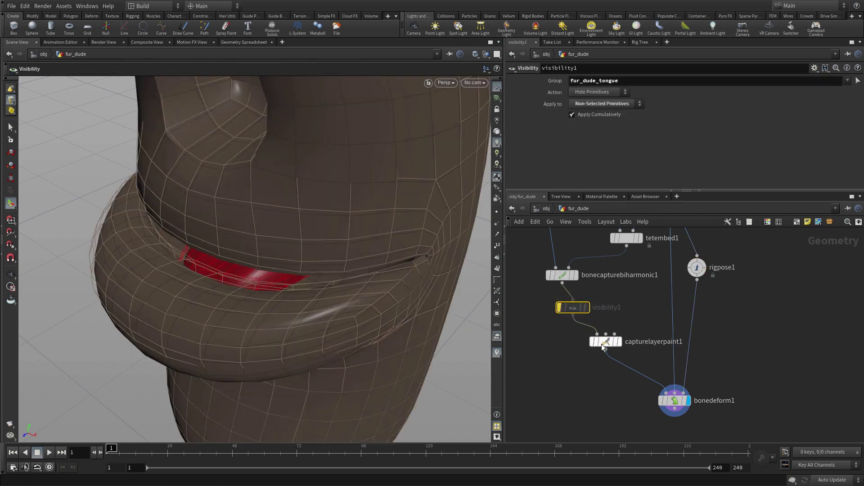
{"action": "left_click", "coordinate": [677, 401]}
{"action": "right_click_drag", "start_coordinate": [440, 269], "coordinate": [203, 268], "text": "alt"}
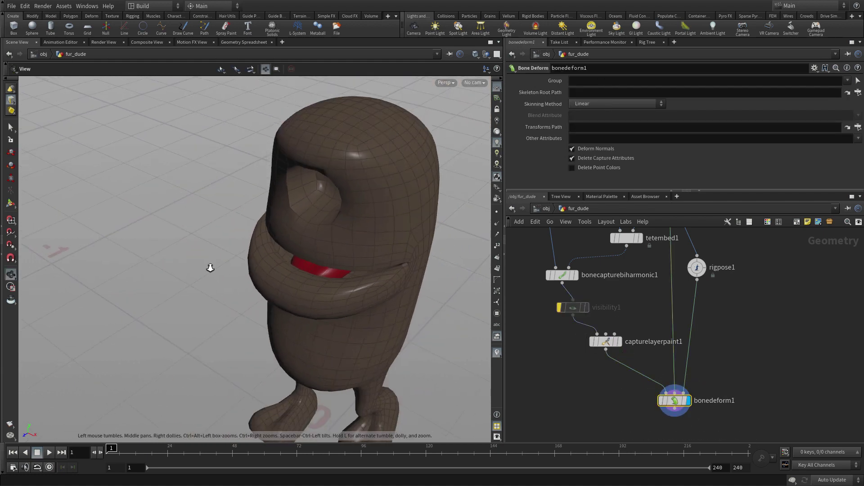
{"action": "left_click_drag", "start_coordinate": [203, 268], "coordinate": [344, 270], "text": "alt"}
{"action": "middle_click_drag", "start_coordinate": [344, 270], "coordinate": [296, 208], "text": "alt"}
{"action": "right_click_drag", "start_coordinate": [411, 257], "coordinate": [332, 274]}
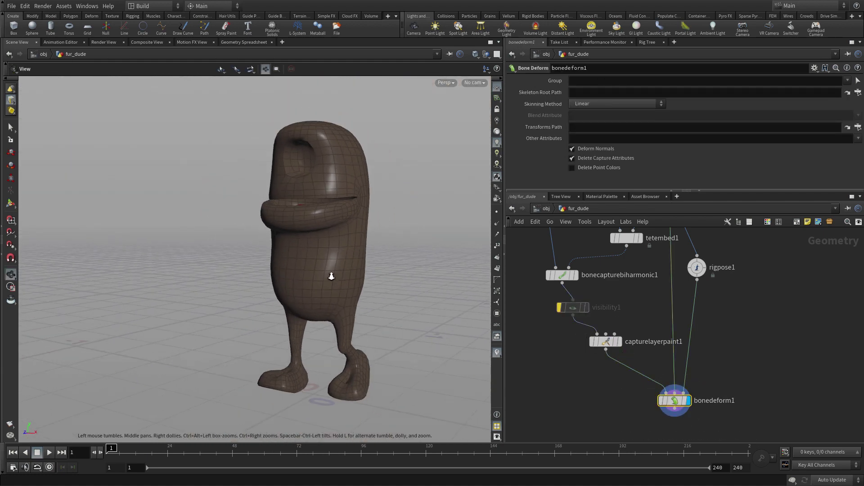
{"action": "left_click_drag", "start_coordinate": [332, 275], "coordinate": [373, 259]}
{"action": "key", "text": "Return"}
In rigpose1, twist the spine1 joint about 8.1 degrees around its Z axis and deselect it.
{"action": "left_click", "coordinate": [696, 269]}
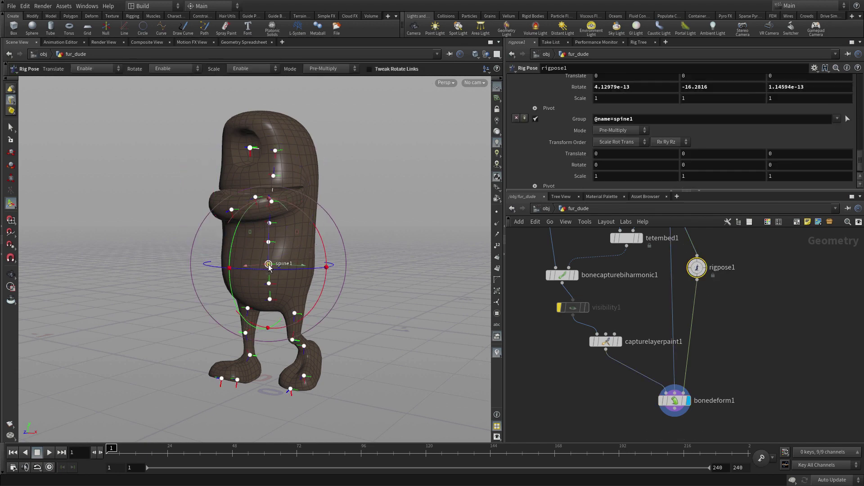
{"action": "mouse_move", "coordinate": [261, 271]}
{"action": "left_mouse_down"}
{"action": "mouse_move", "coordinate": [229, 272]}
{"action": "mouse_move", "coordinate": [271, 277]}
{"action": "left_mouse_up"}
{"action": "left_click", "coordinate": [385, 211]}
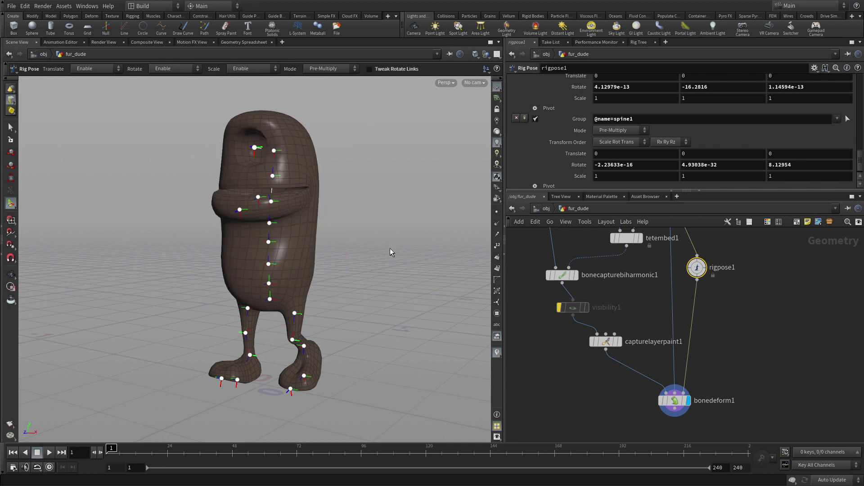